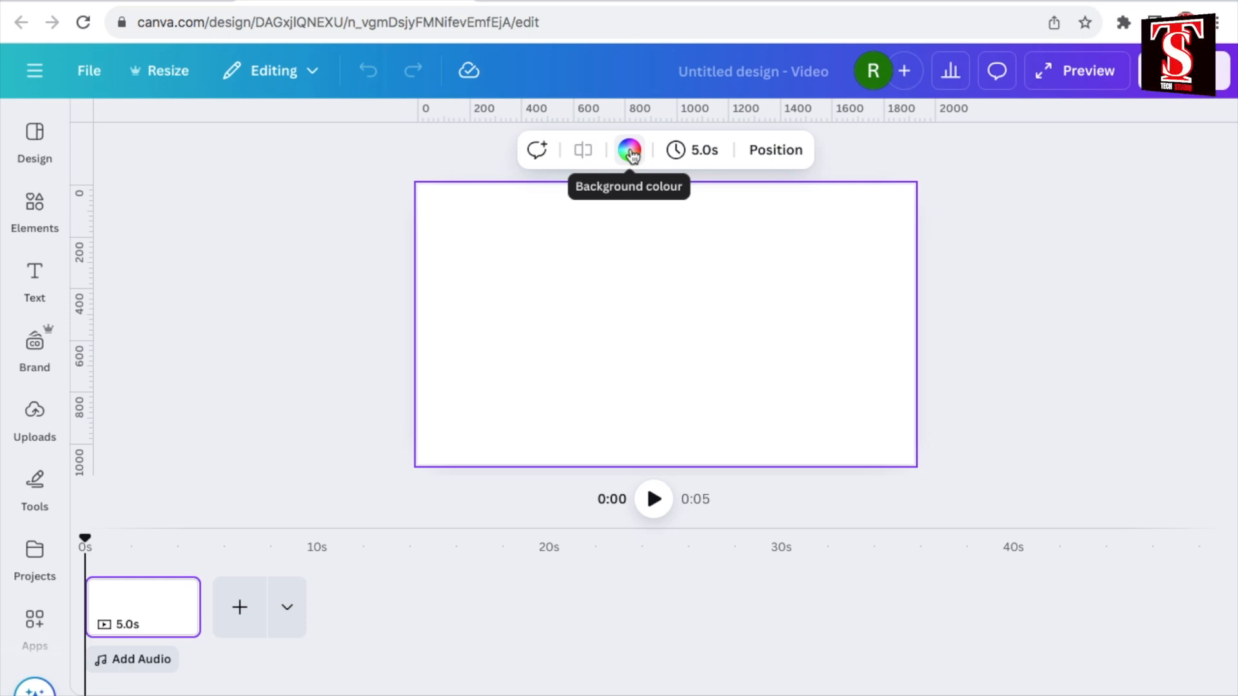
- Set the page background to the 45° linear gradient #fe8356, #ffee22, #a4f402 from the default gradient colours
left_click(629, 150)
scroll(318, 451, "down", 3)
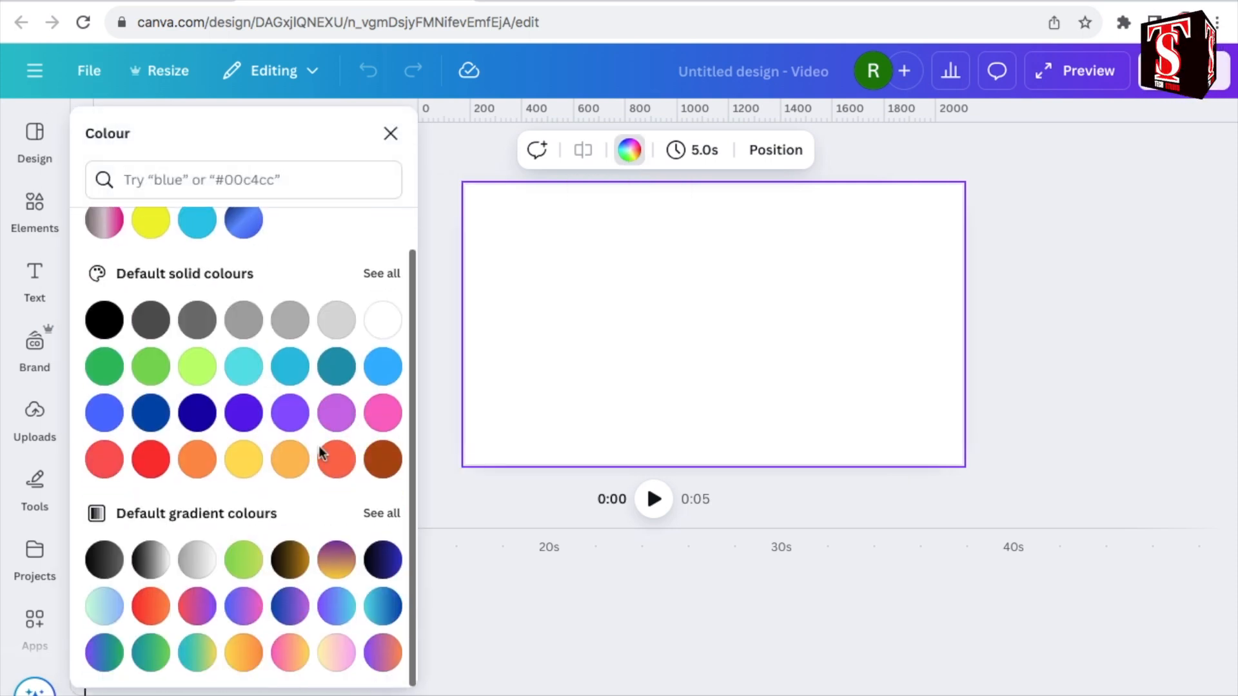
left_click(381, 514)
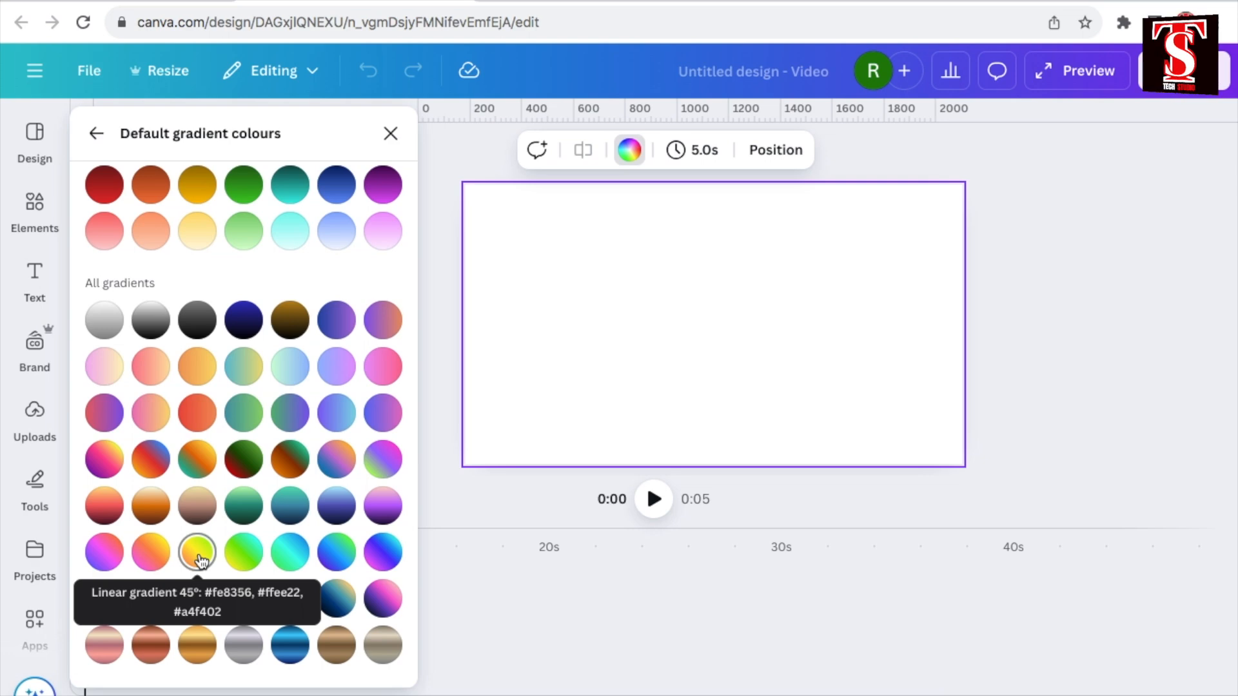
left_click(197, 553)
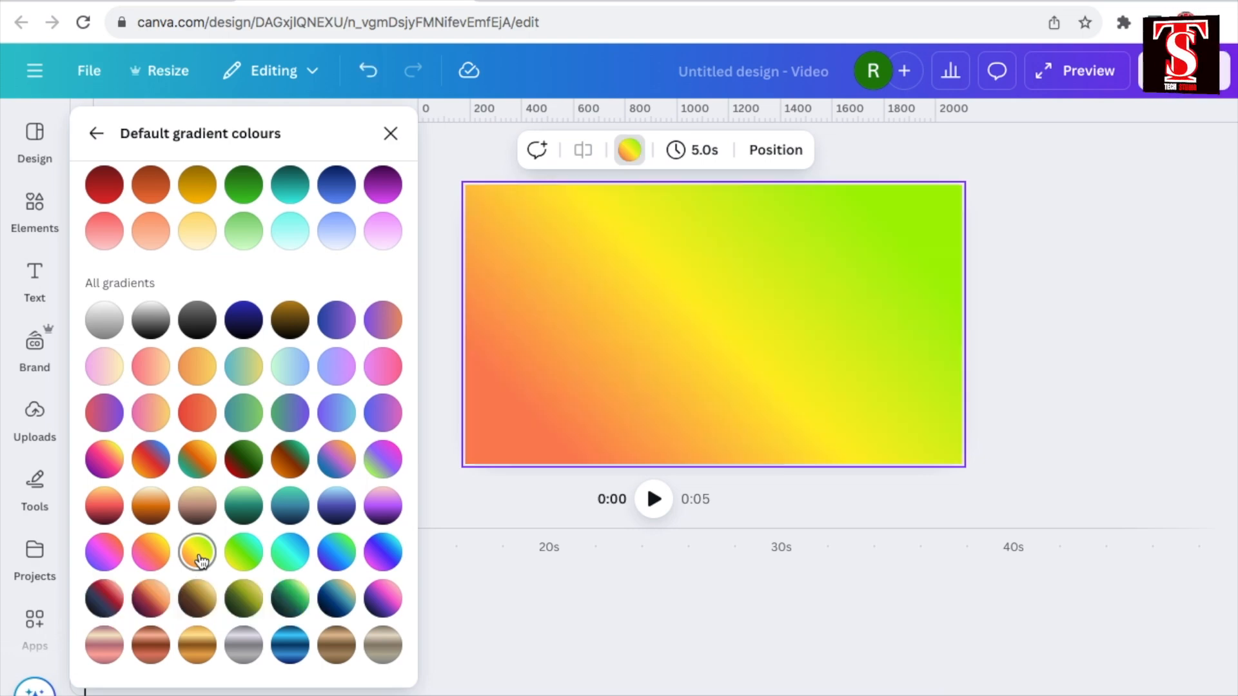
- Search the elements for "NEON CIRCLE" graphics and add the thick solid magenta glowing circle to the page
left_click(35, 206)
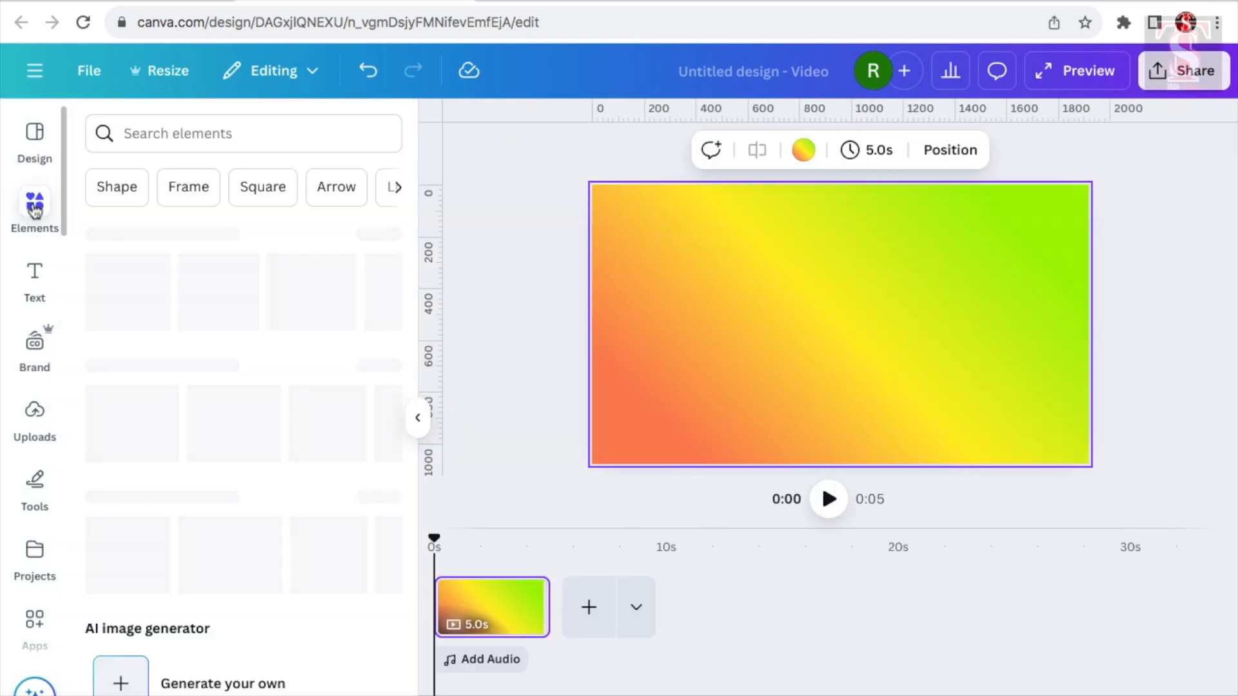
type("NEON CIRCLE")
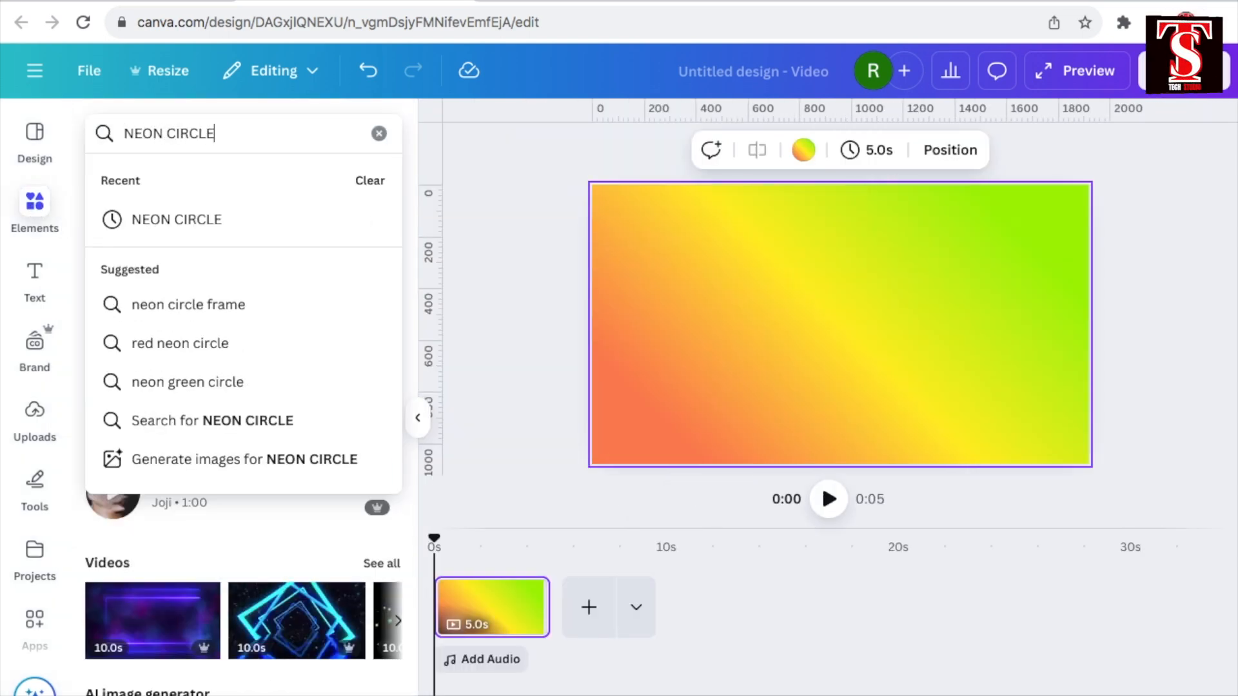
key("Return")
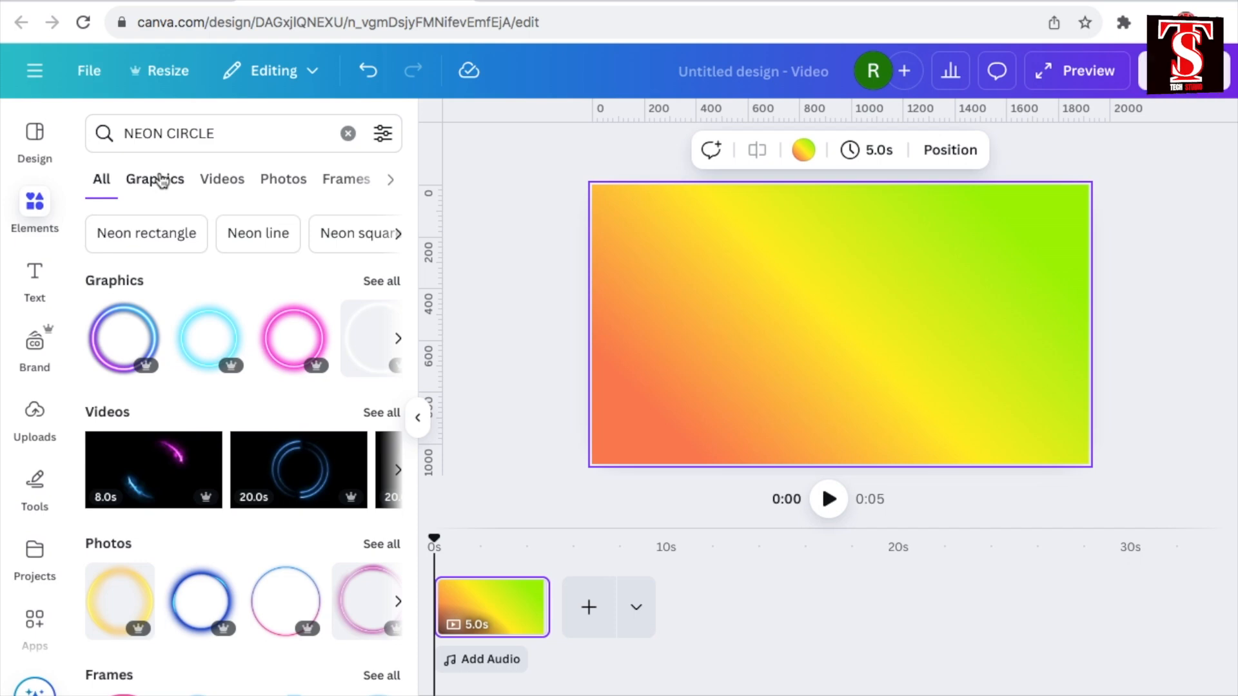
left_click(161, 180)
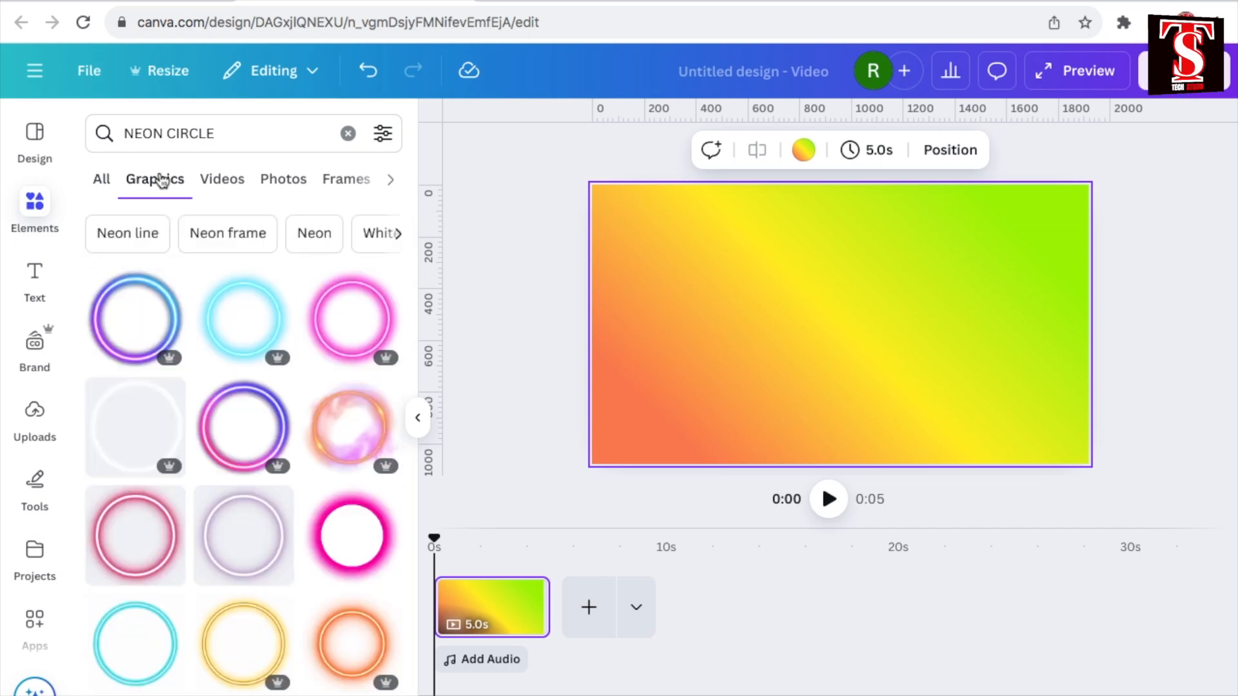
scroll(352, 387, "down", 2)
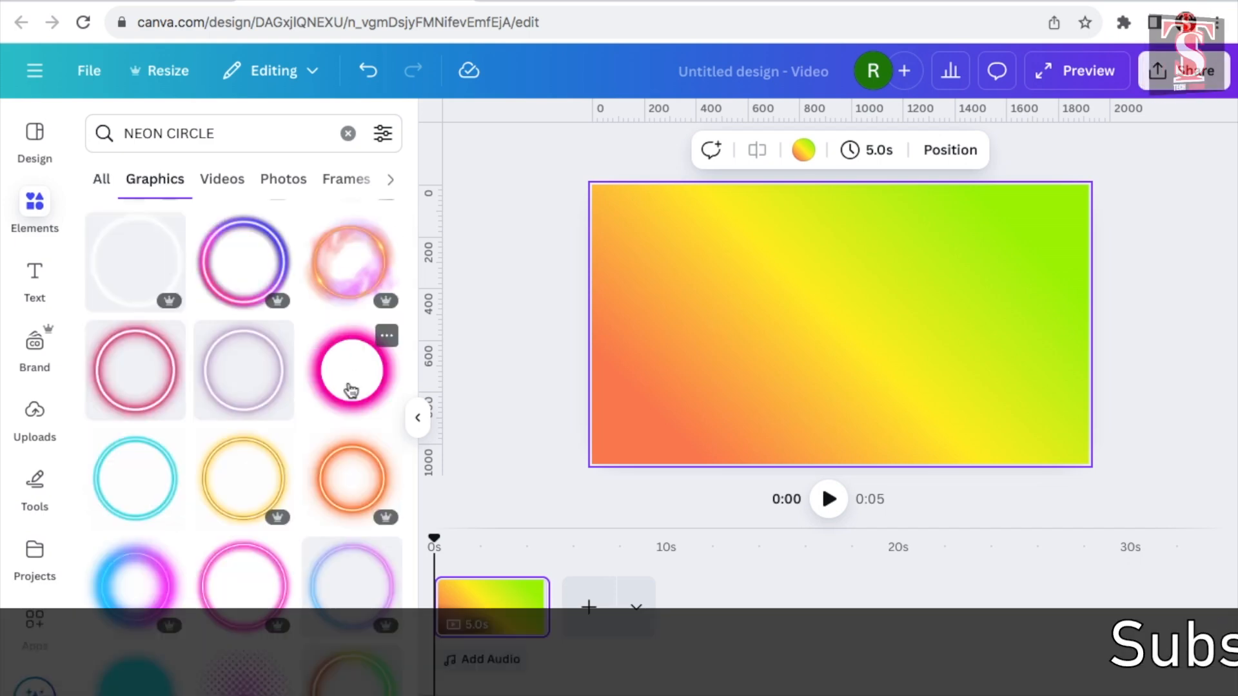
left_click(350, 390)
- Enlarge the magenta neon circle to nearly the page height and centre it on the page
left_click_drag(787, 378, 706, 438)
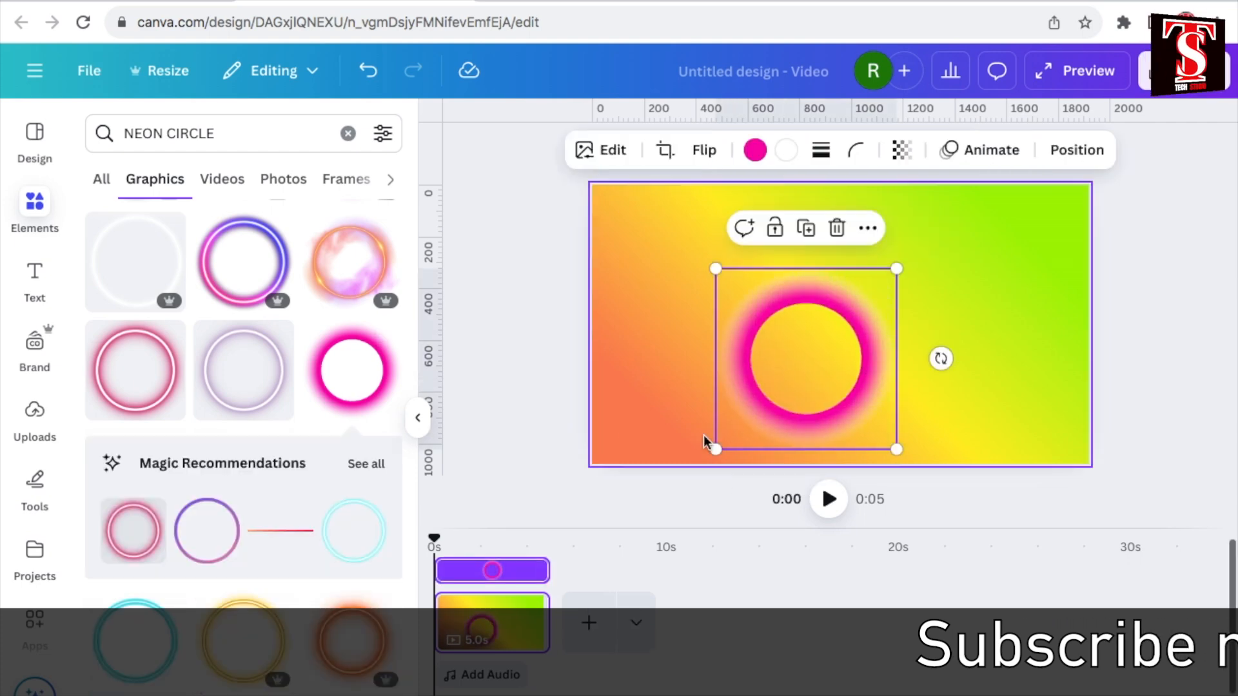
left_click_drag(897, 267, 954, 213)
left_click_drag(843, 326, 854, 316)
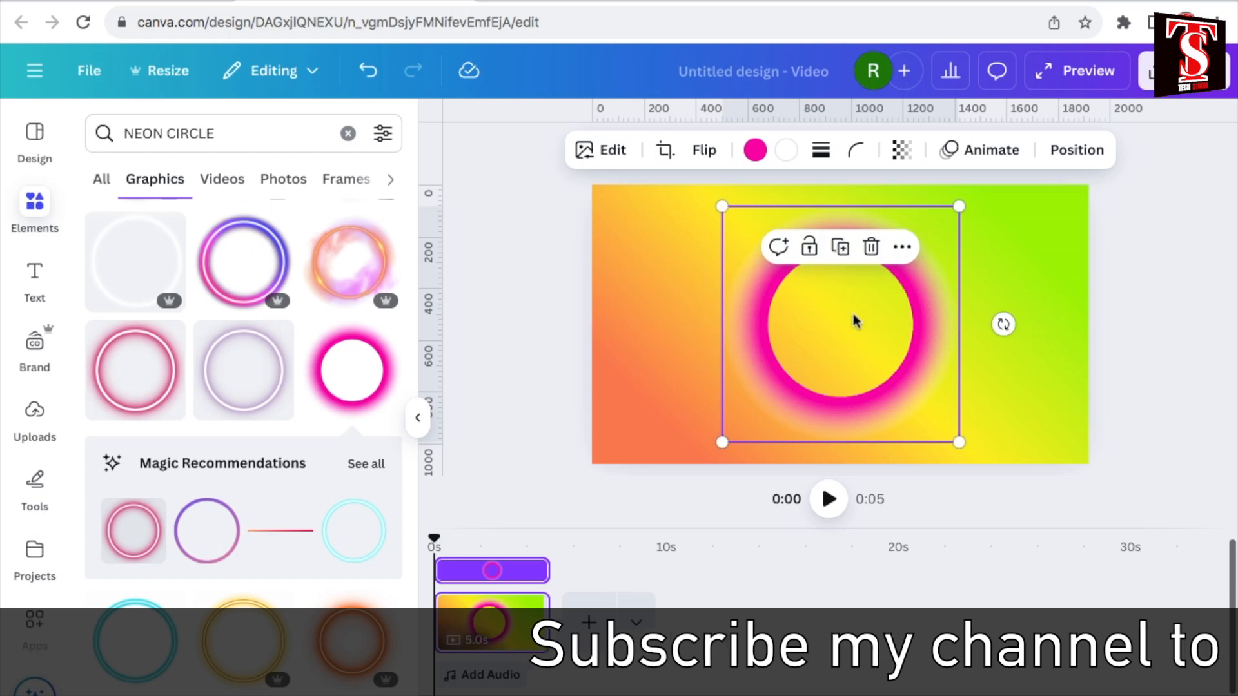
- Search the elements for "PIZZA" graphics and add the whole sliced pizza with pepperoni and olives
left_click(348, 133)
type("PIZZA")
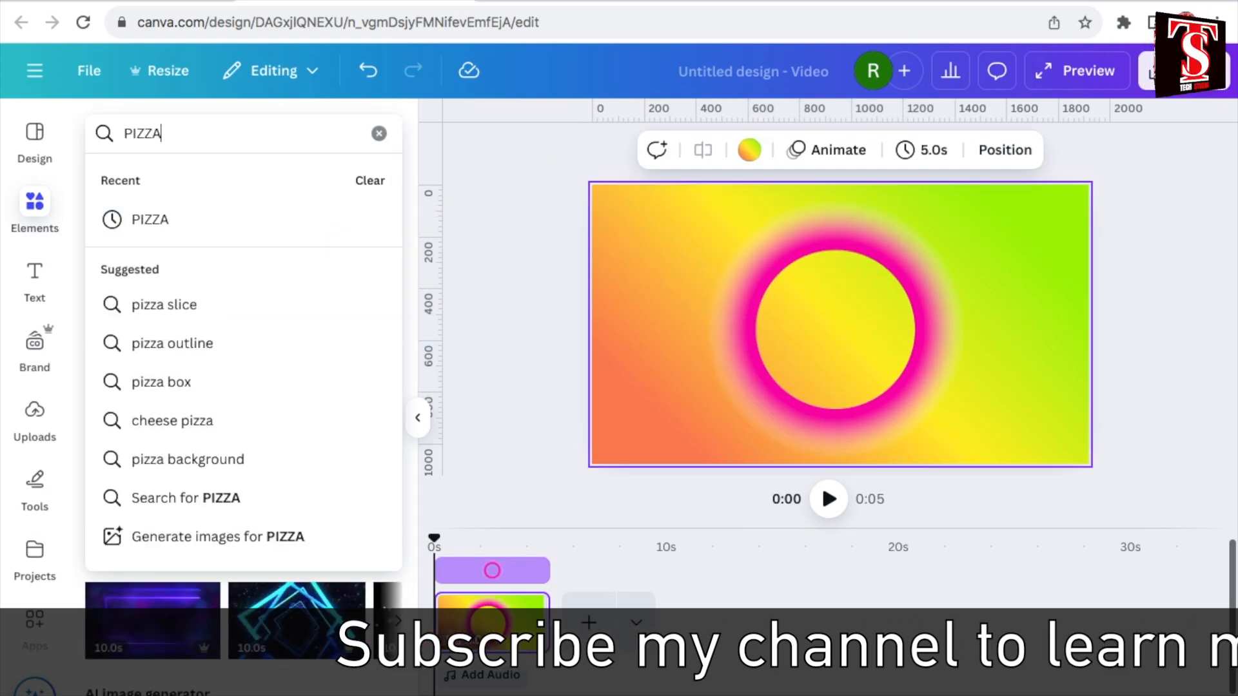
key("Return")
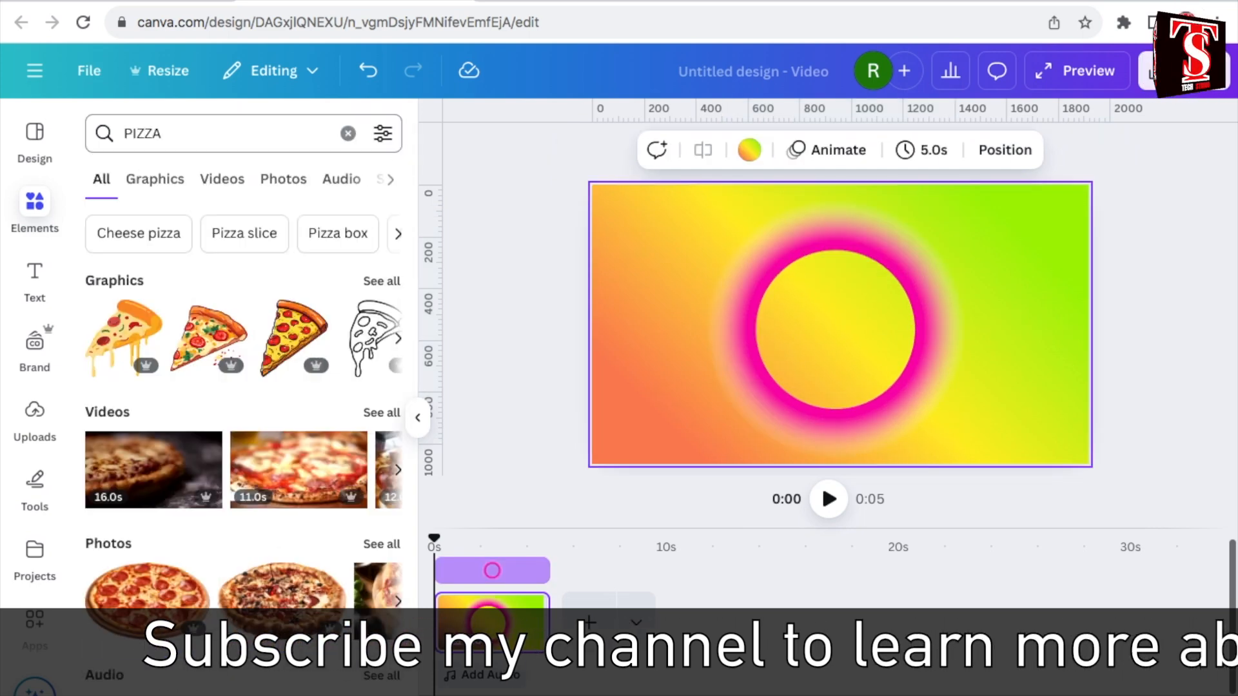
left_click(156, 180)
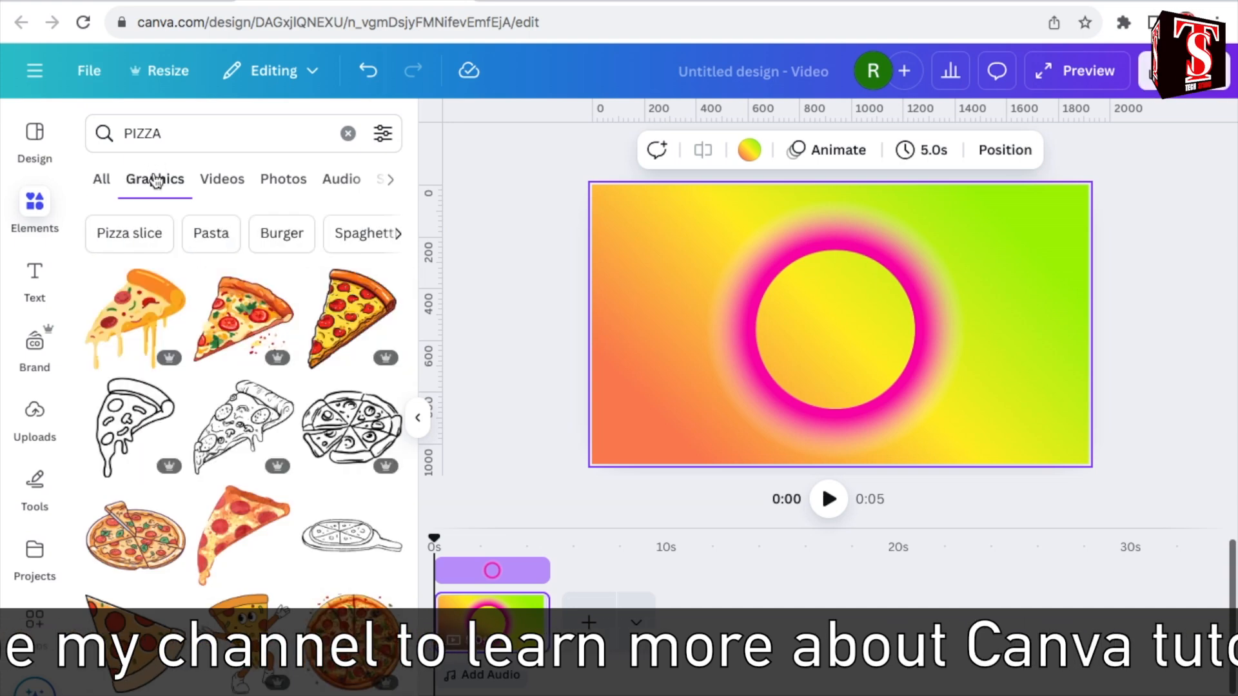
scroll(278, 412, "down", 3)
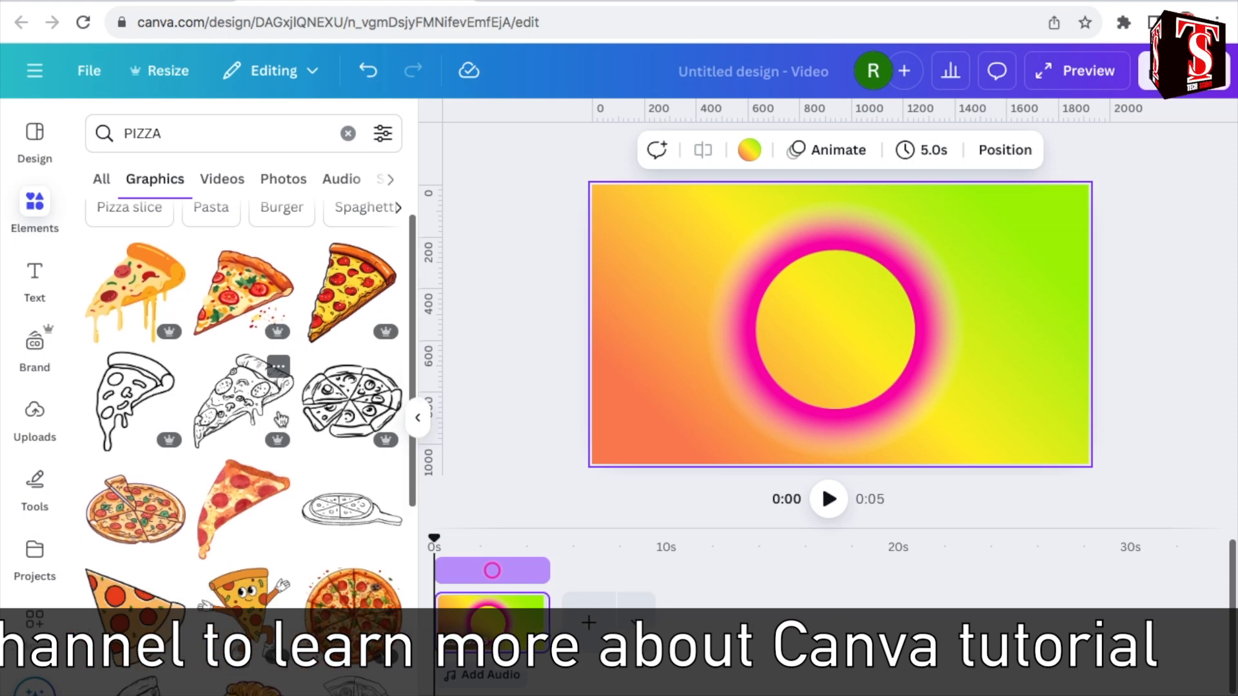
scroll(281, 420, "down", 3)
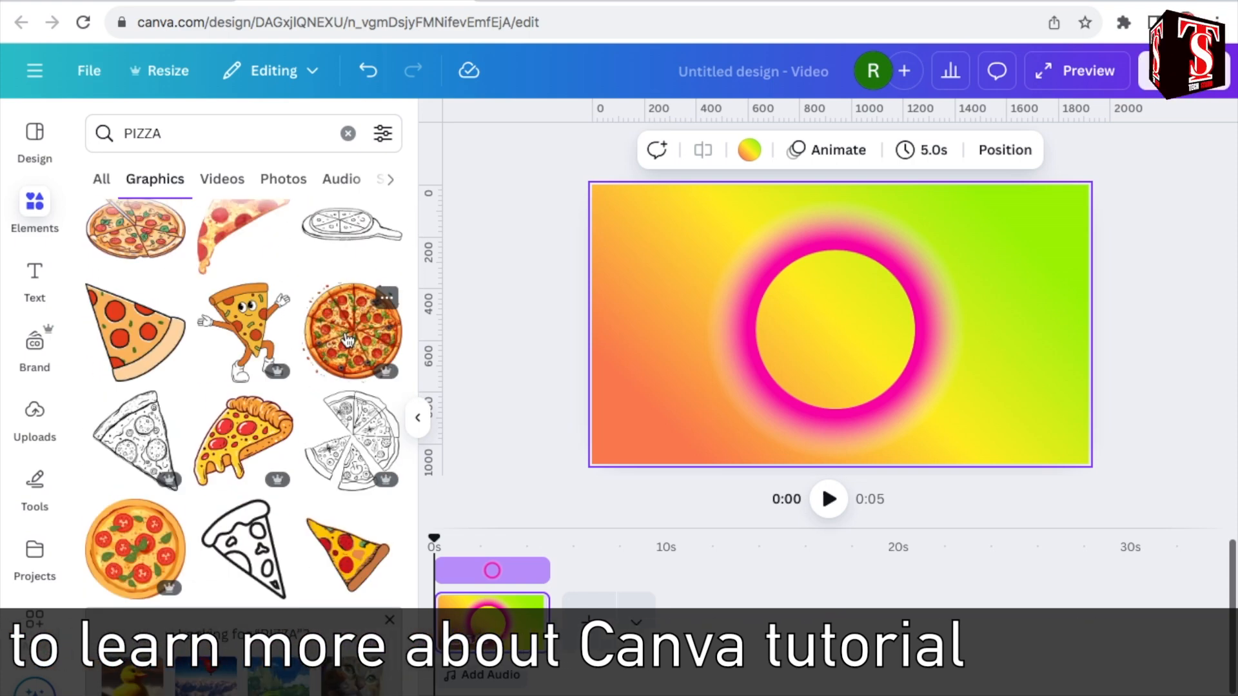
left_click(348, 340)
- Enlarge the pizza and centre it so that it fills the inside of the magenta neon circle
left_click_drag(784, 380, 739, 425)
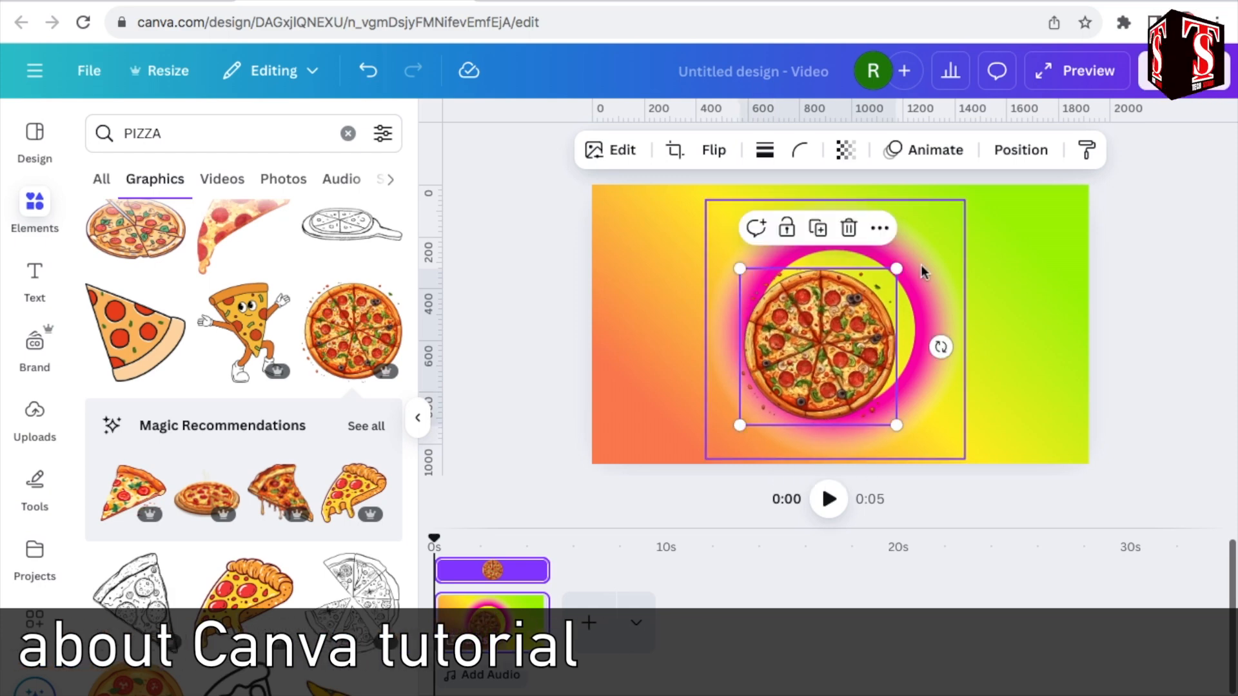
left_click_drag(906, 269, 931, 238)
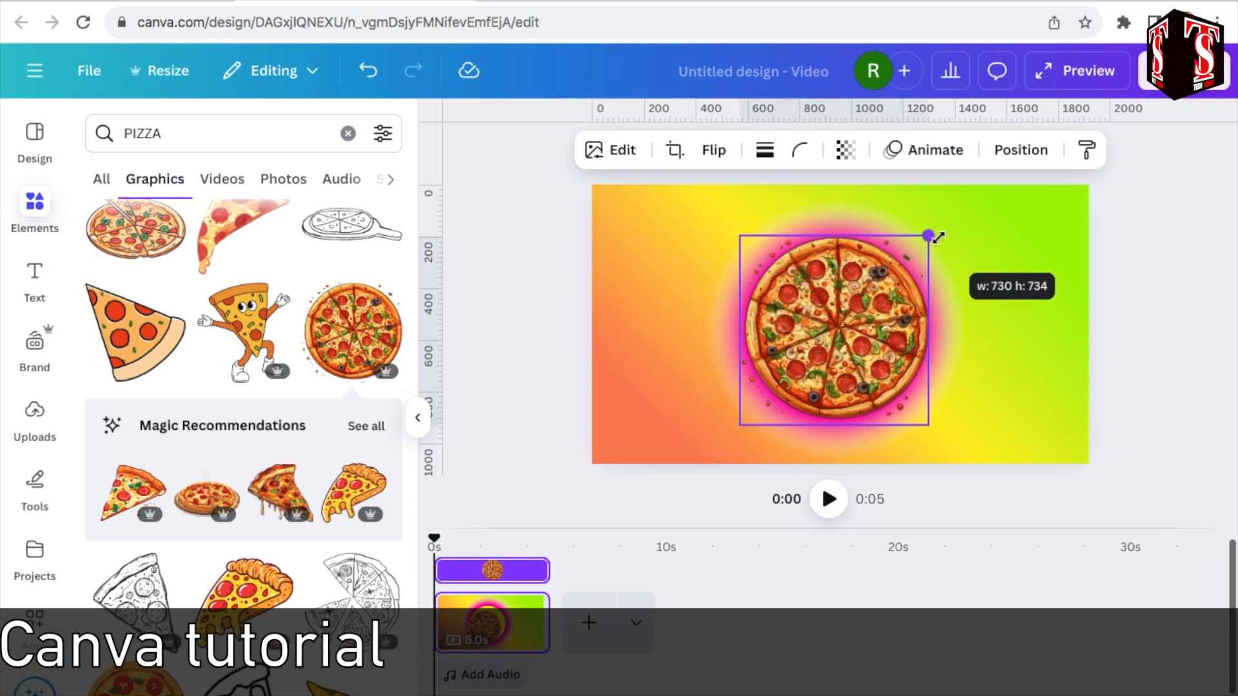
left_click_drag(931, 238, 931, 233)
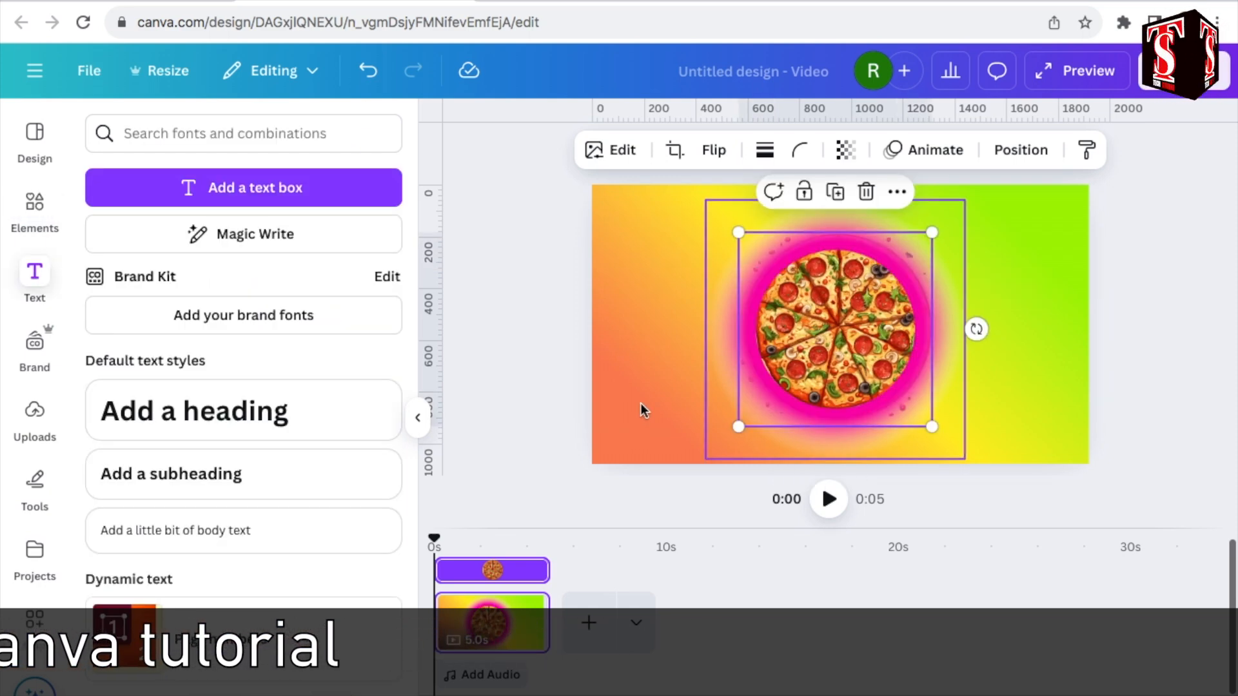
- Add a heading to the page and set its font to Anton
left_click(593, 409)
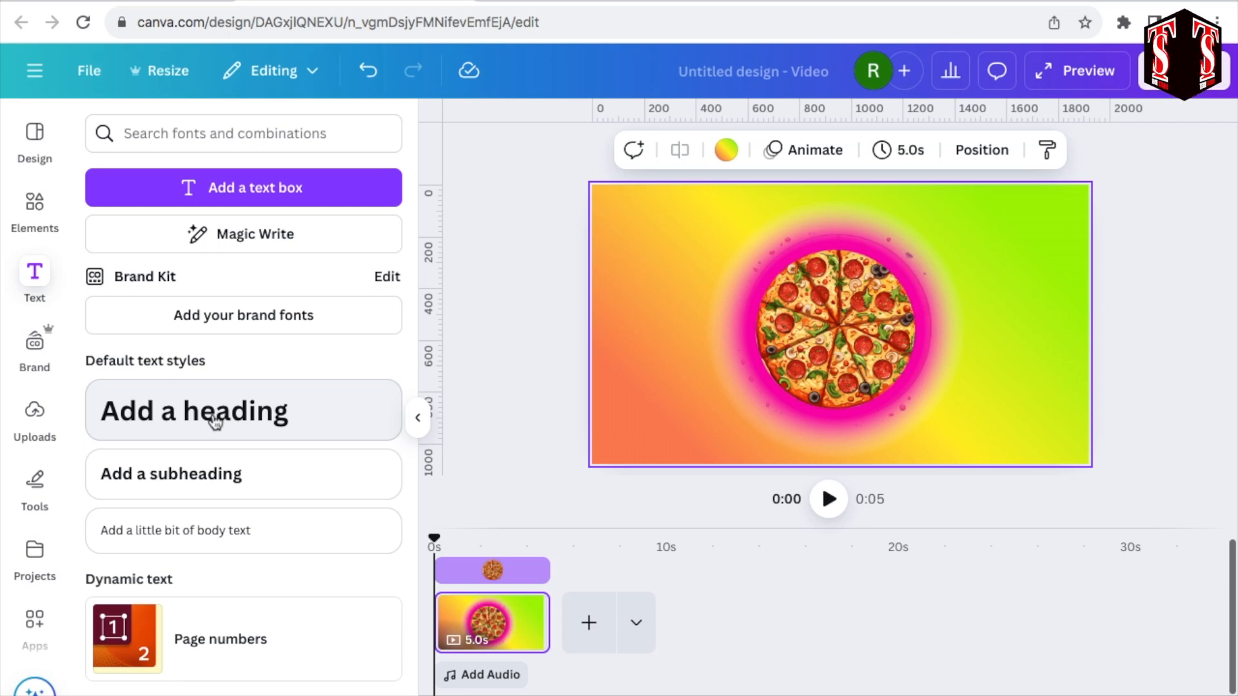
left_click(214, 420)
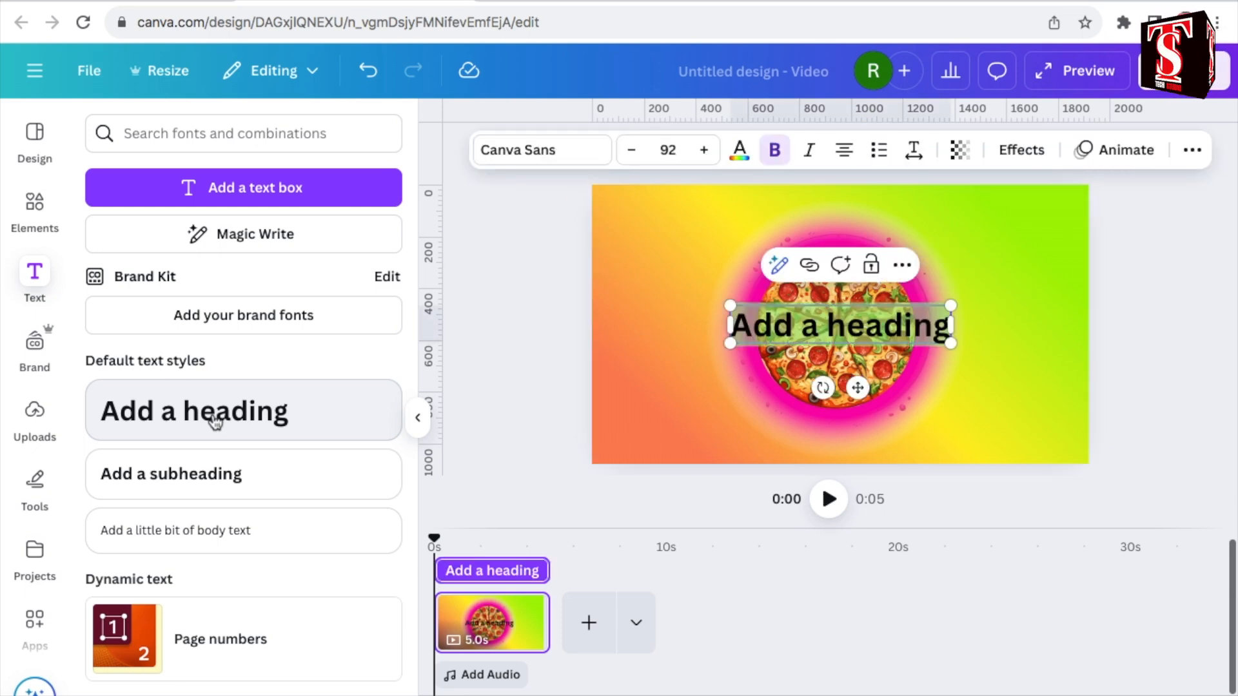
left_click(518, 153)
scroll(326, 454, "down", 5)
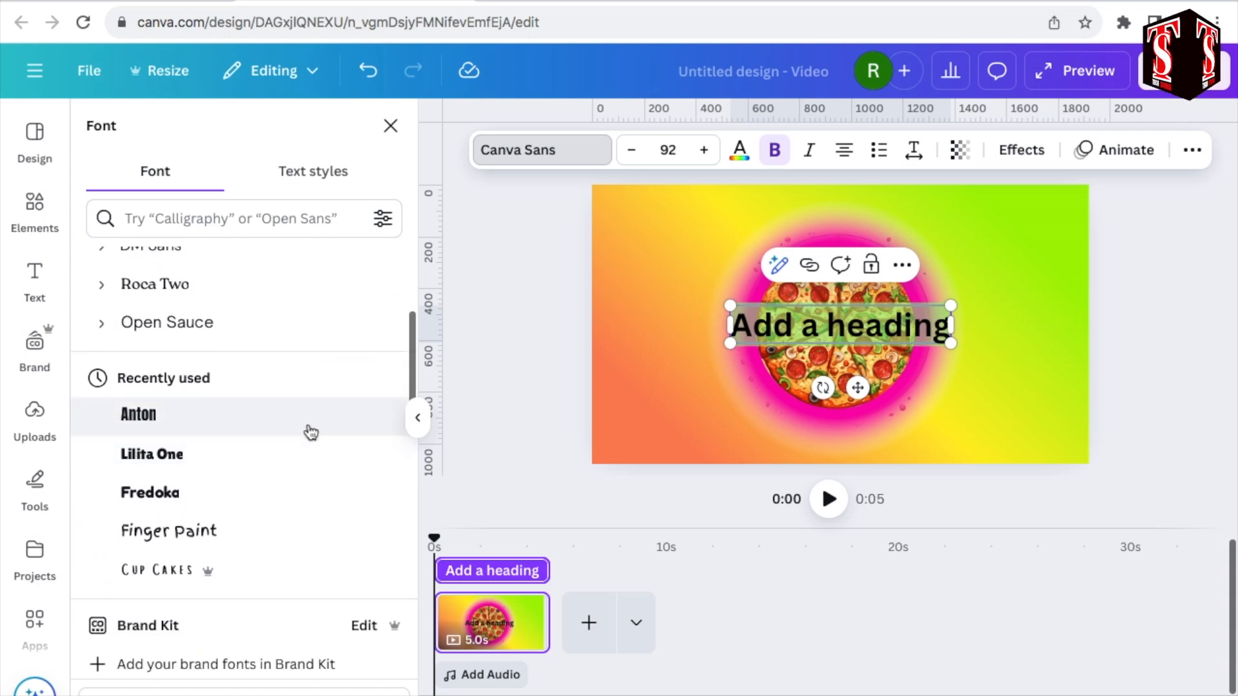
left_click(310, 420)
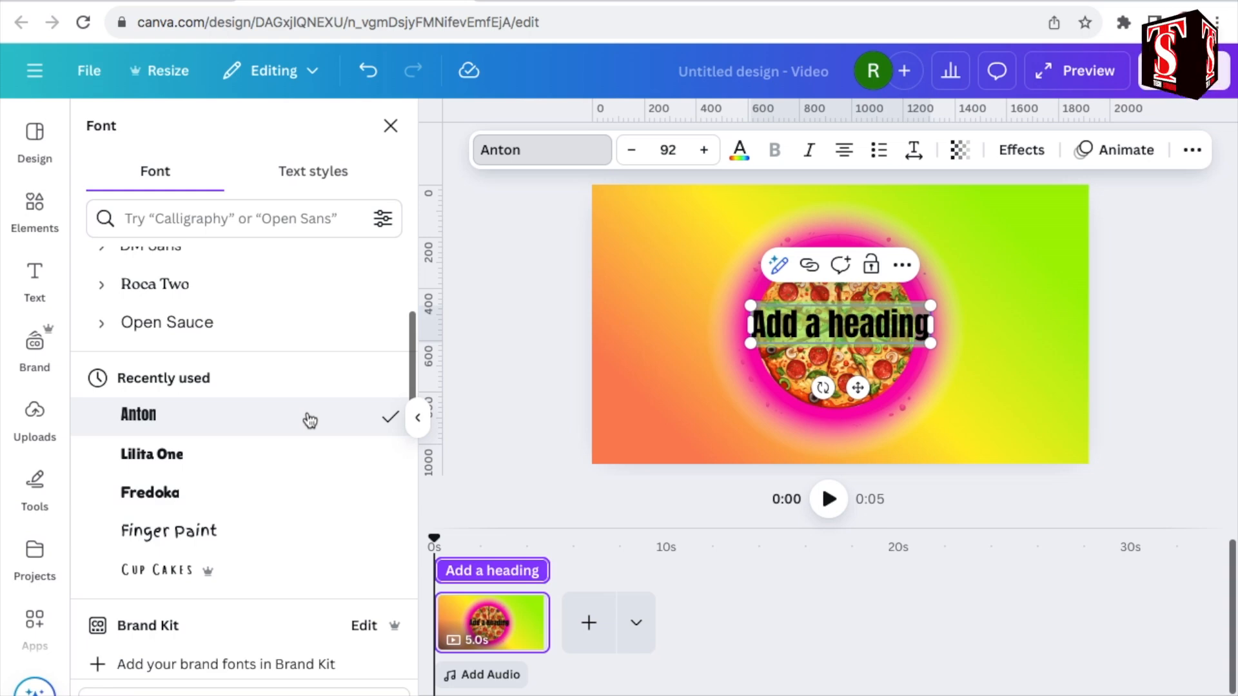
- Replace the heading with "LONDON PIZZA HUT" repeated five times, scale it to font size 48.1 and widen its box to one line
type("LONDON PIZZA HUT")
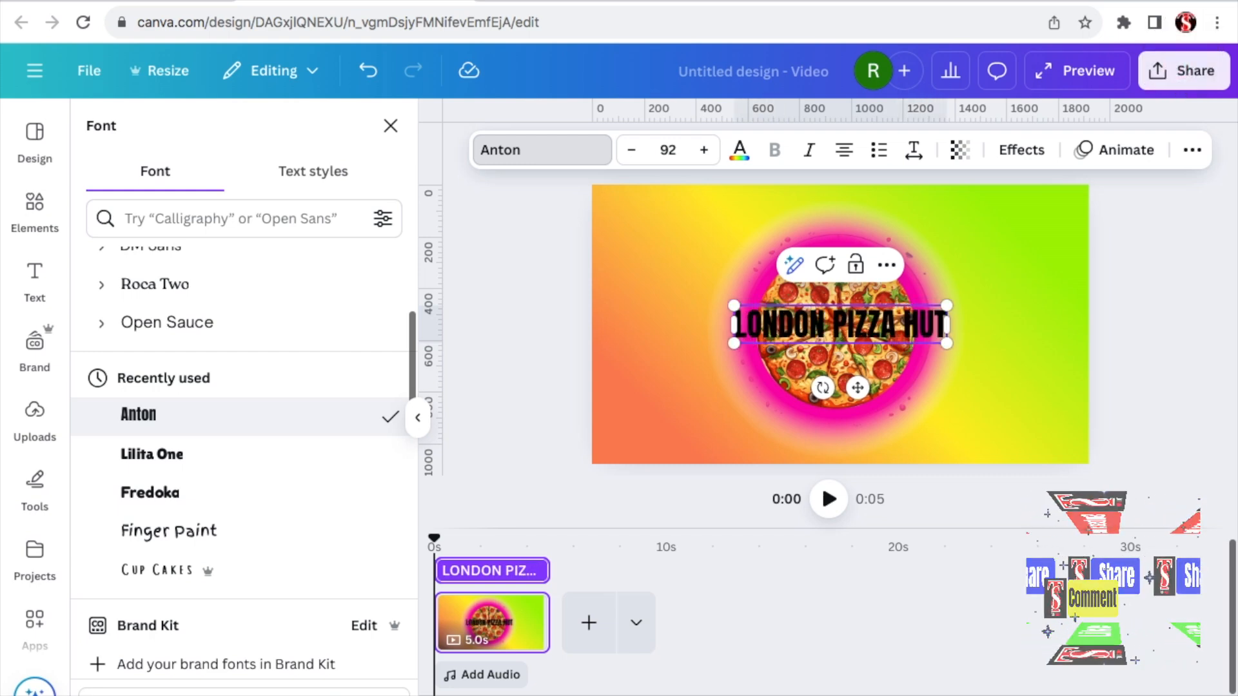
type(" LONDON PIZZA HUT LONDON PIZZA HUT LONDON PIZZA HUT LONDON PIZZA HUT")
left_click_drag(591, 305, 834, 338)
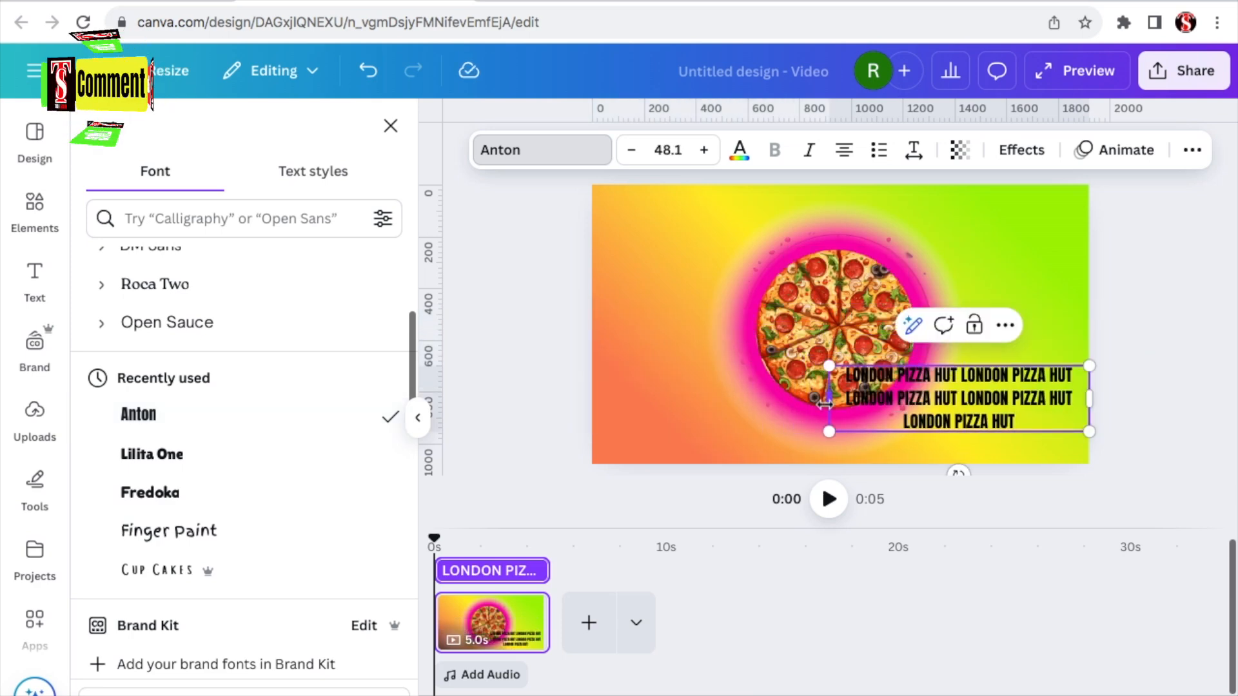
left_click_drag(825, 403, 497, 401)
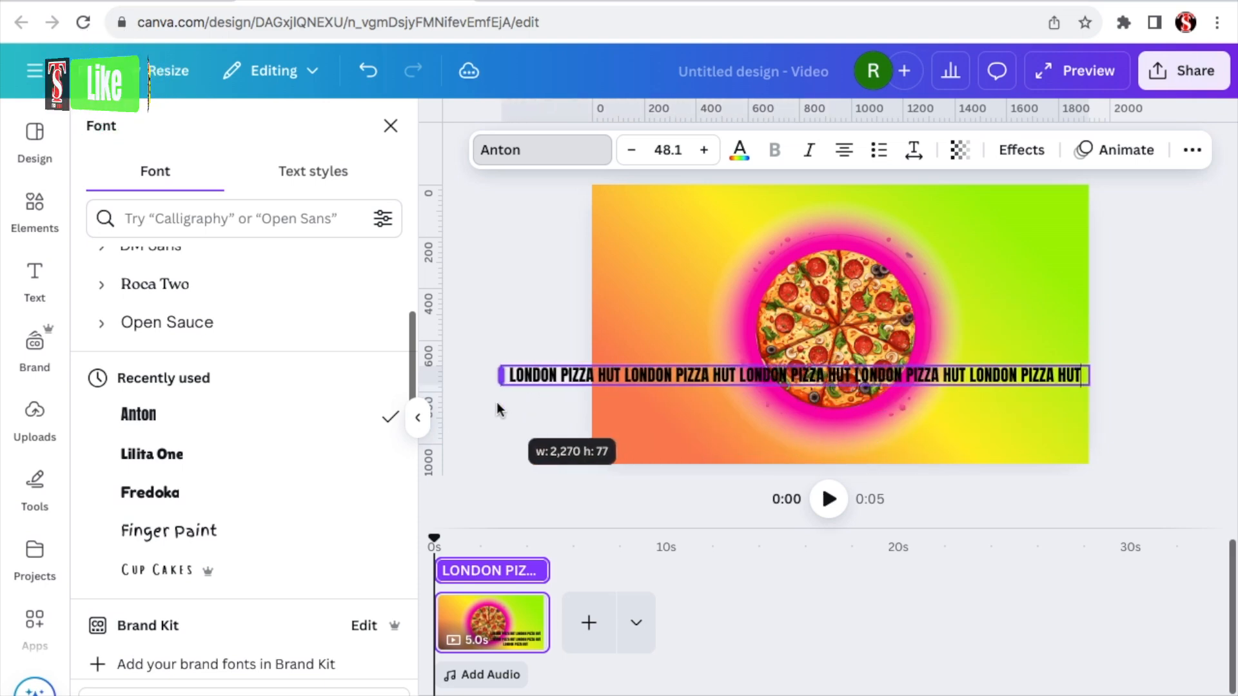
- Apply the Curve shape effect with a curve of 47 to the text and fit it around the pizza at font size 50
left_click(1023, 151)
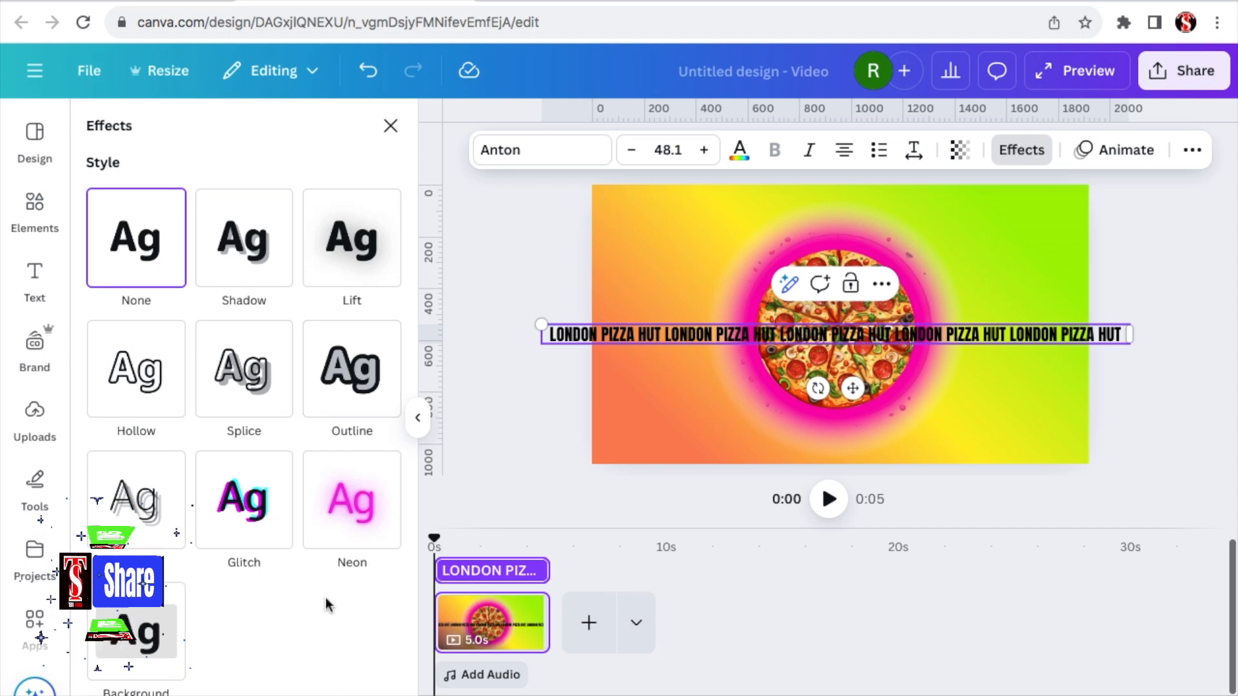
scroll(327, 604, "down", 3)
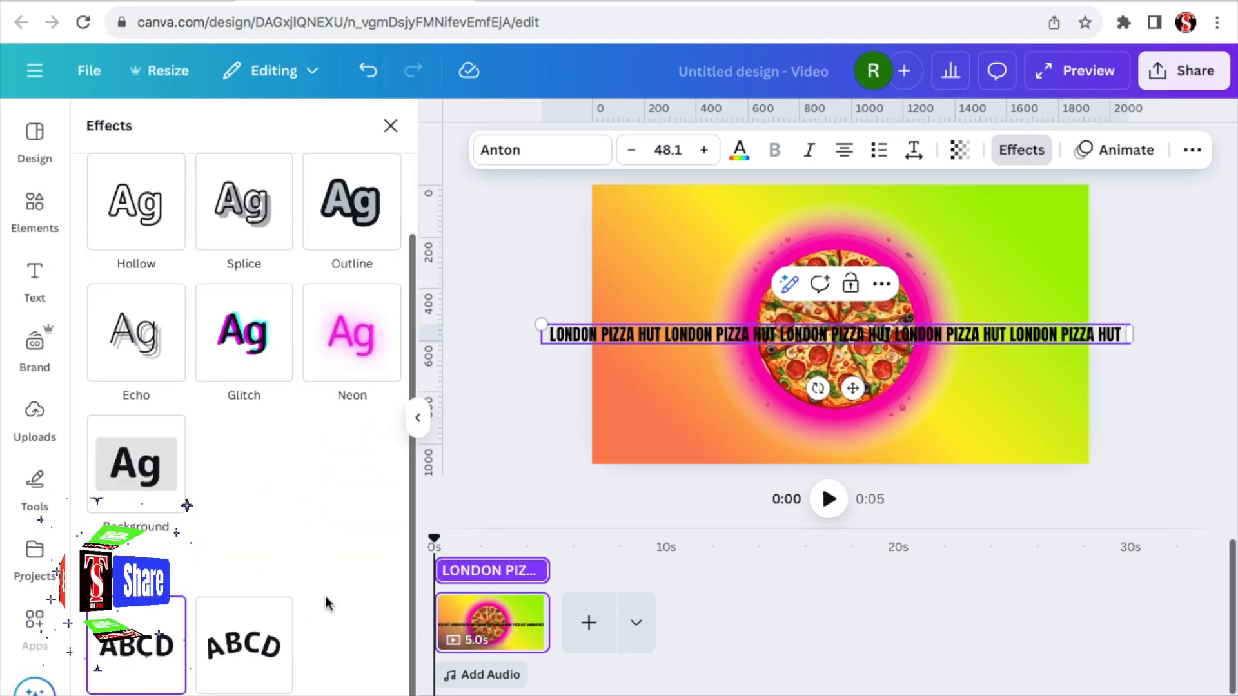
left_click(253, 642)
scroll(253, 643, "down", 2)
left_click_drag(194, 690, 212, 690)
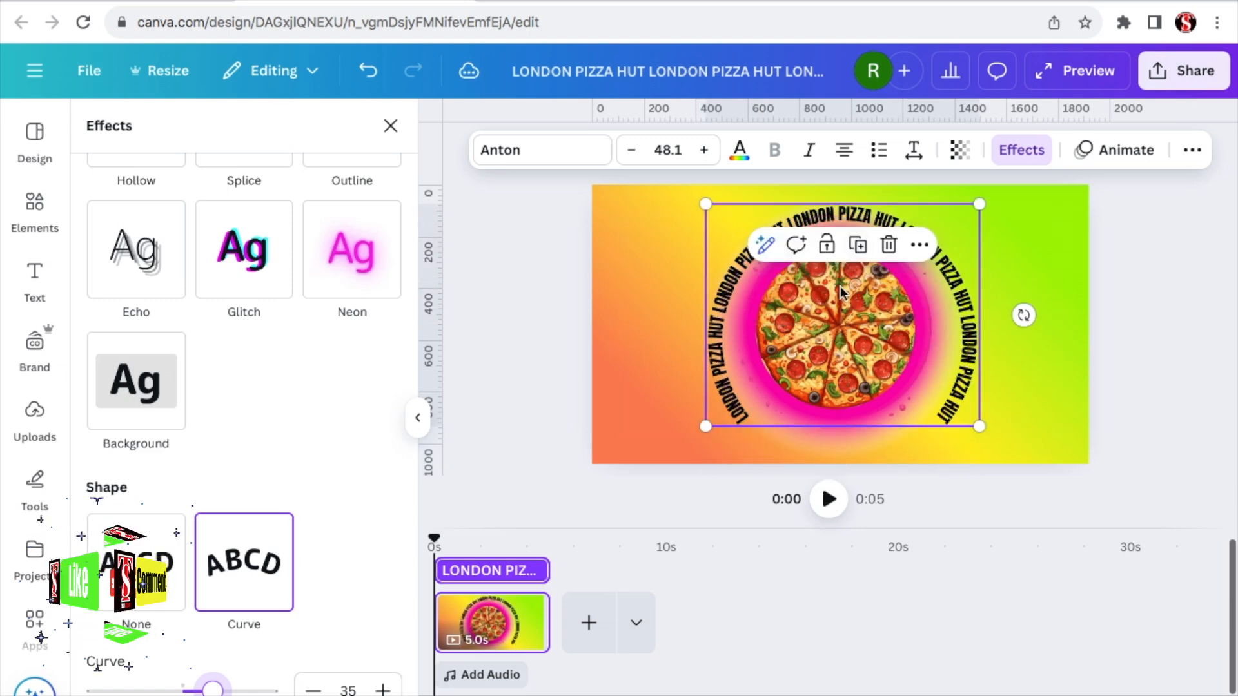
left_click_drag(213, 691, 223, 692)
left_click_drag(741, 408, 733, 433)
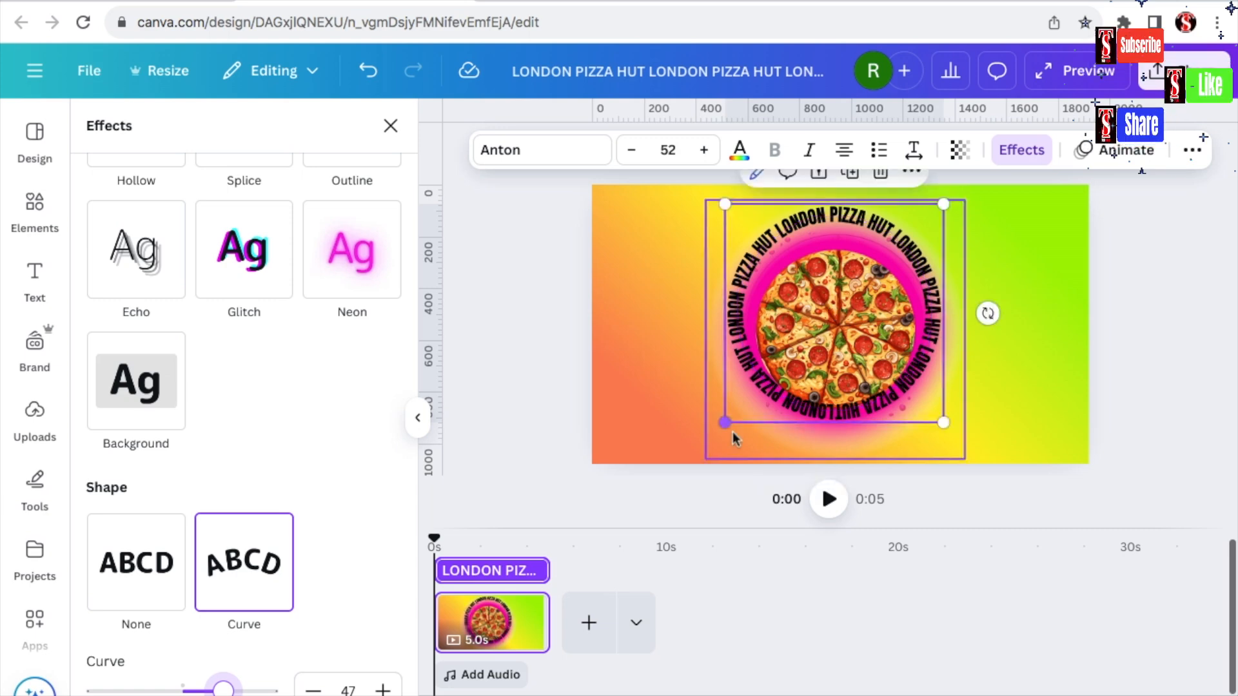
left_click_drag(877, 257, 878, 271)
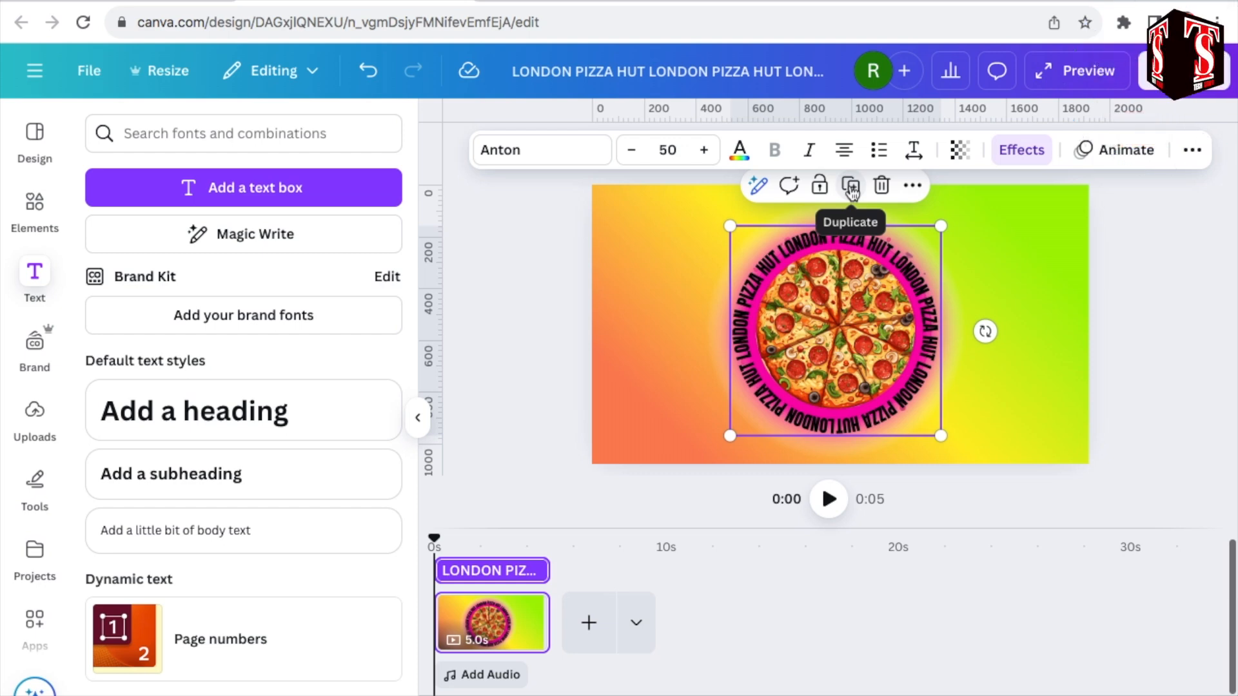
- Duplicate the circular text, enlarge the copy to font size 61.6 and centre it around the first text ring
left_click(851, 189)
left_click_drag(730, 436, 705, 450)
left_click_drag(944, 229, 972, 210)
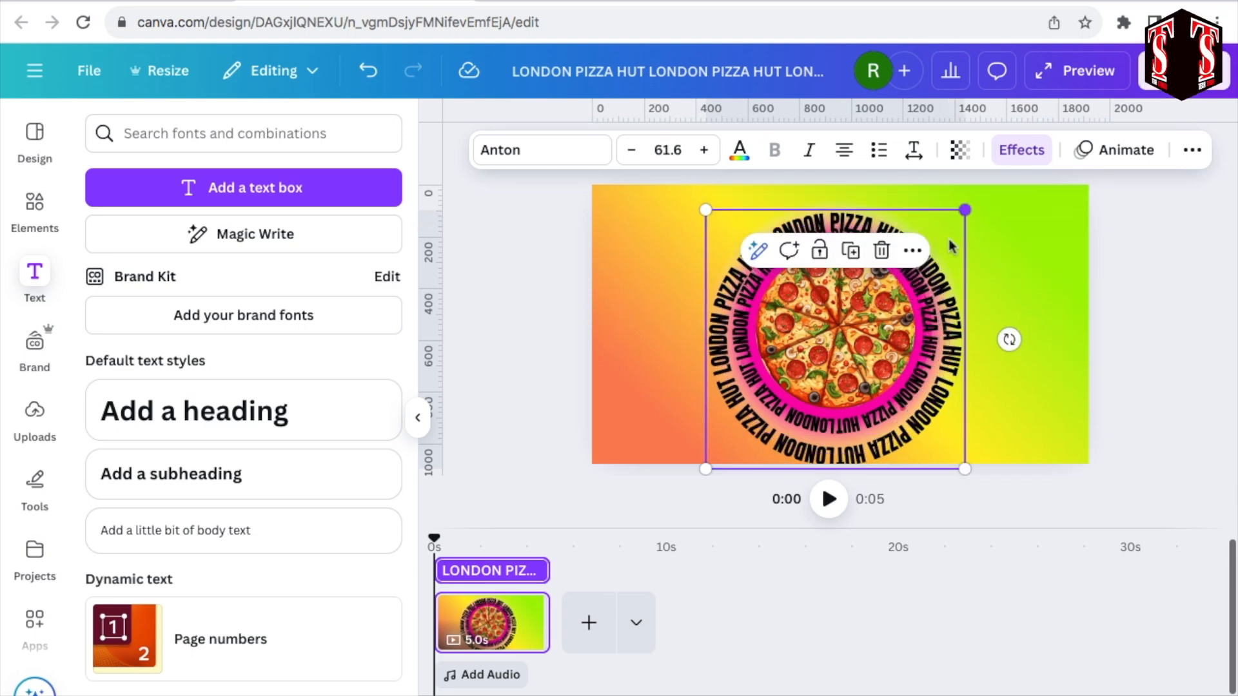
left_click_drag(809, 429, 804, 420)
- Apply the Hollow effect to the outer text ring with a thickness of 32
left_click(1031, 149)
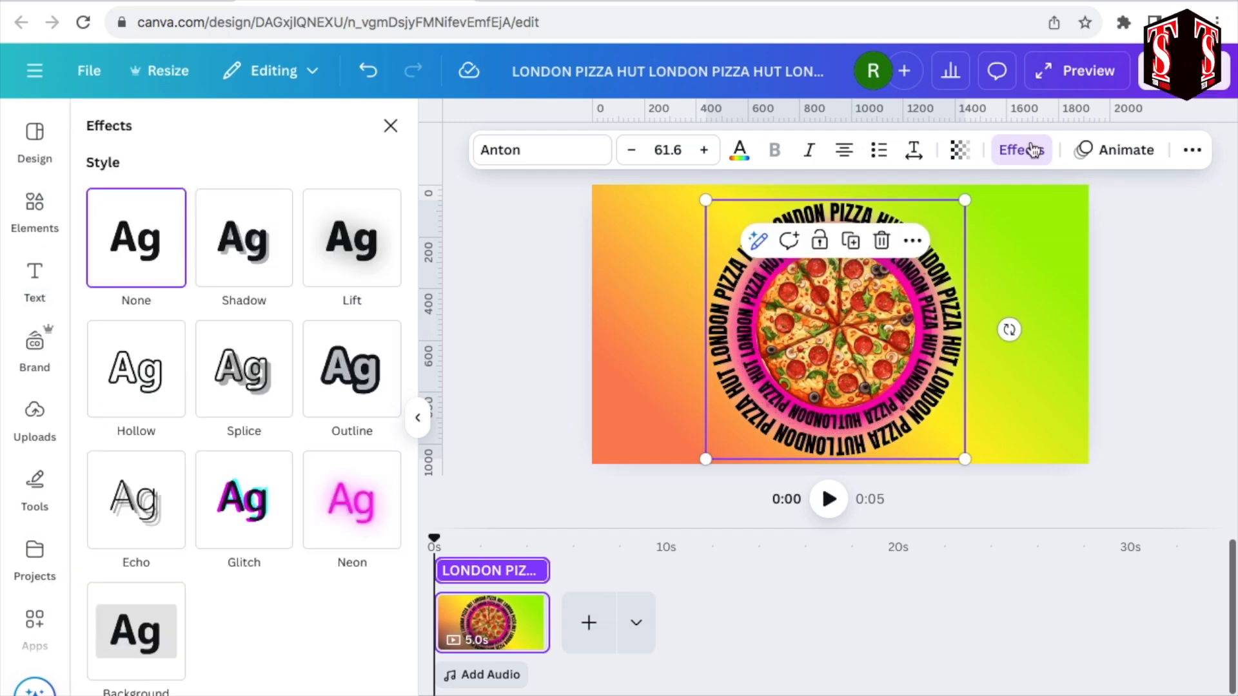
left_click(150, 380)
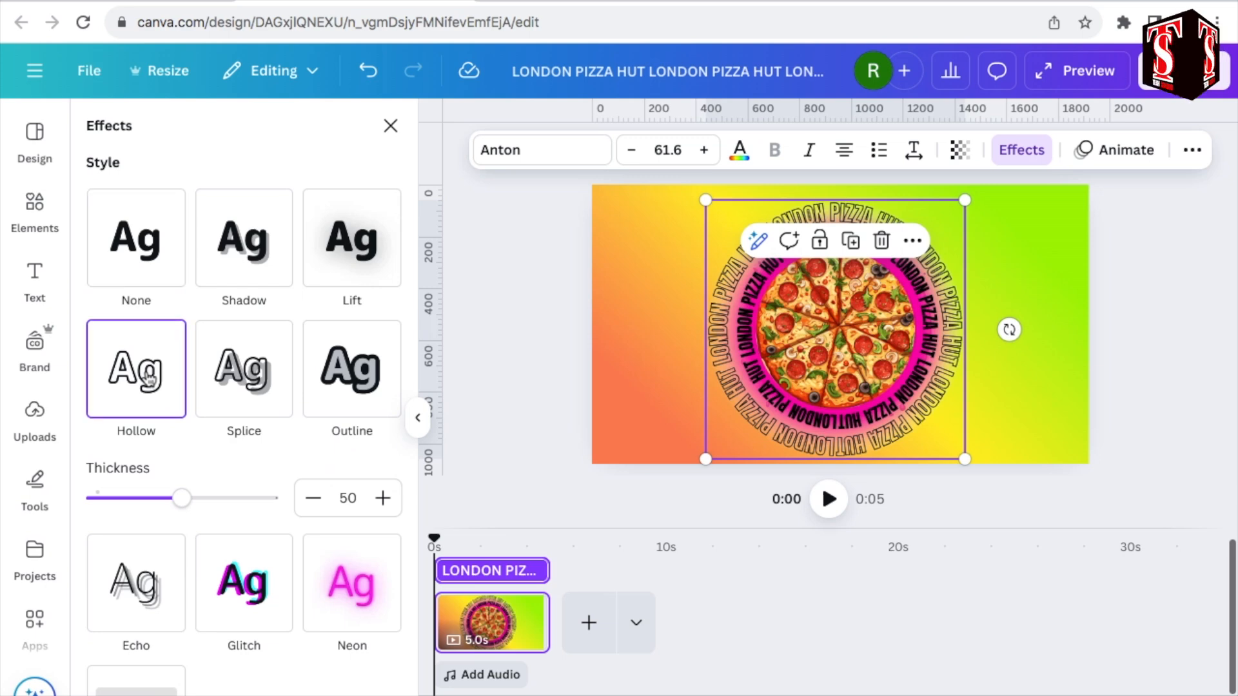
left_click_drag(187, 505, 151, 502)
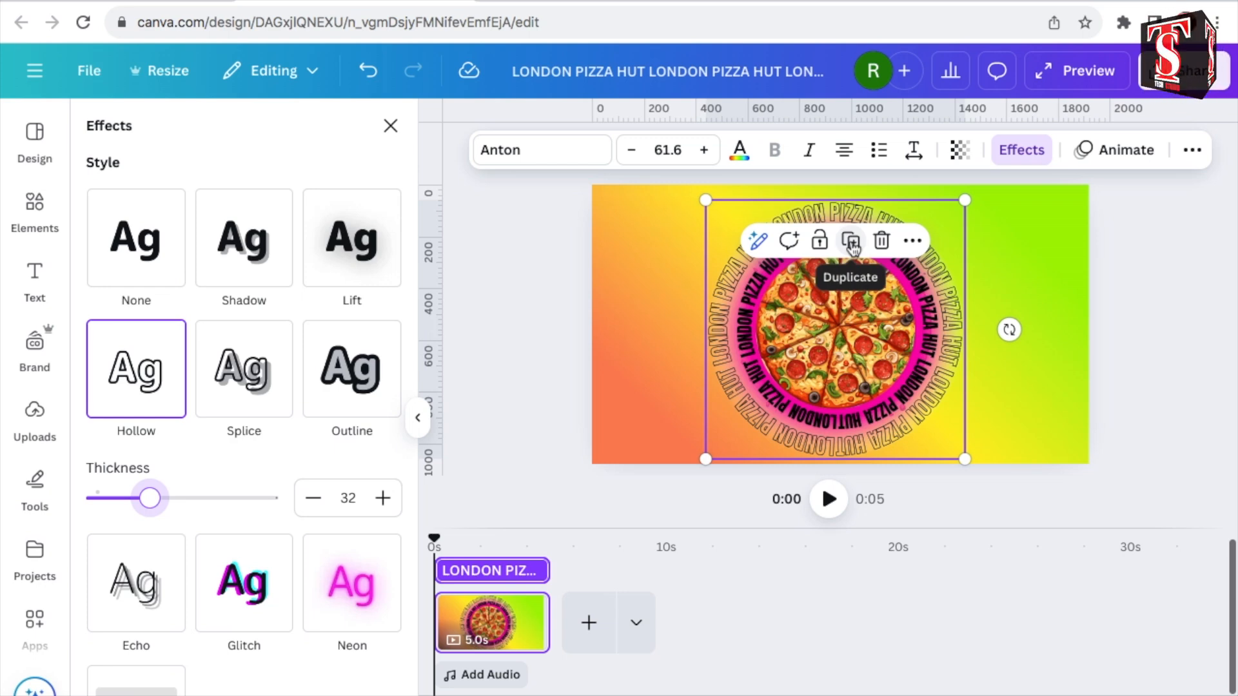
- Duplicate the hollow text ring, remove the copy's effect, and enlarge it to font size 74.7 around the other rings
left_click(851, 243)
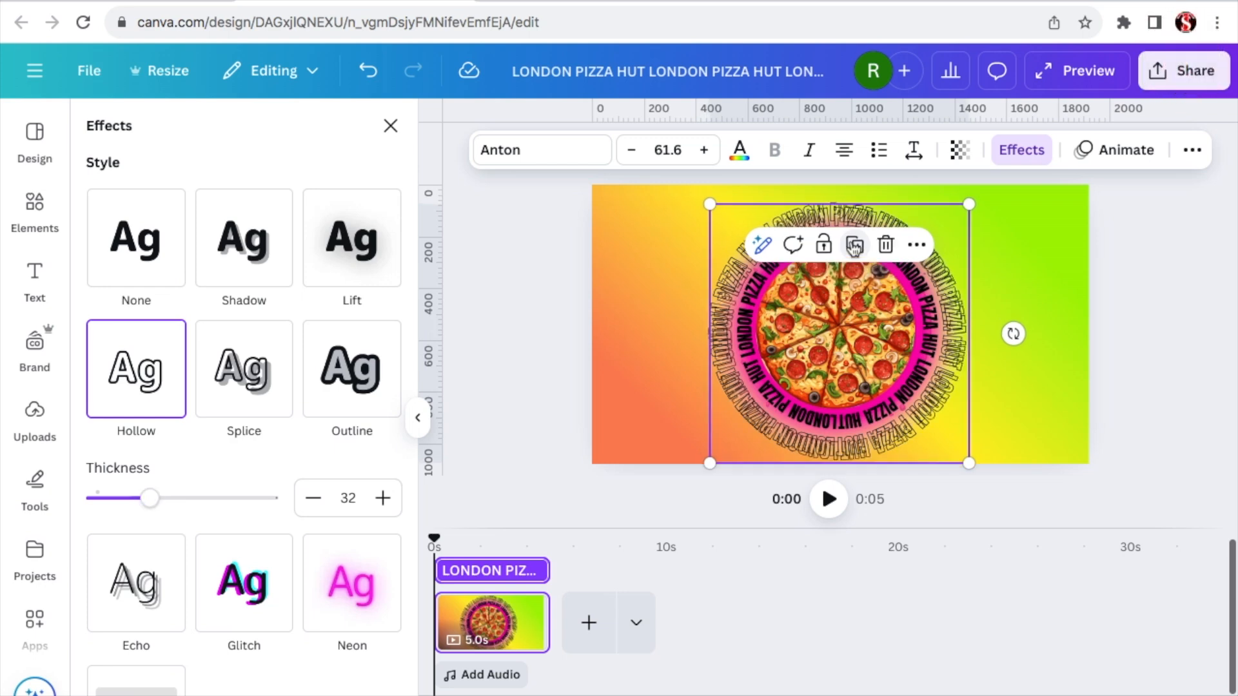
left_click(143, 248)
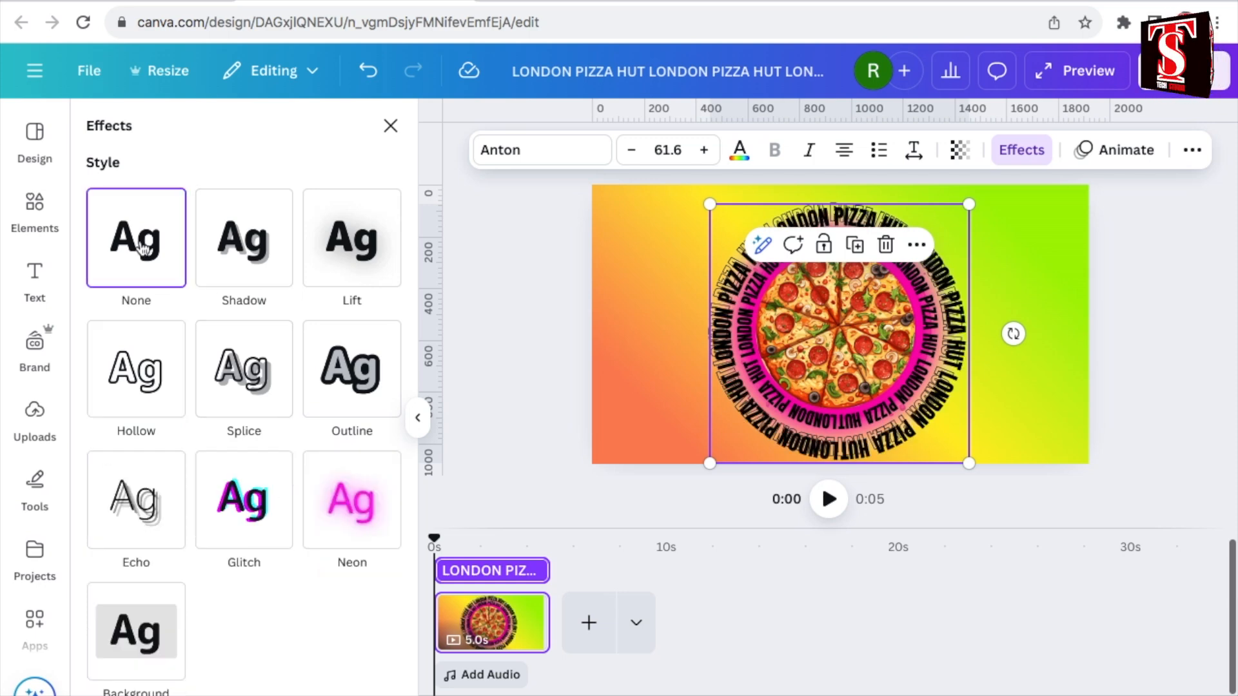
left_click_drag(969, 204, 999, 181)
left_click_drag(709, 462, 675, 475)
left_click(676, 475)
- Add the open pizza box graphic, shrunk into the canvas's upper-left corner, and place a duplicate in the upper-right corner
left_click(35, 205)
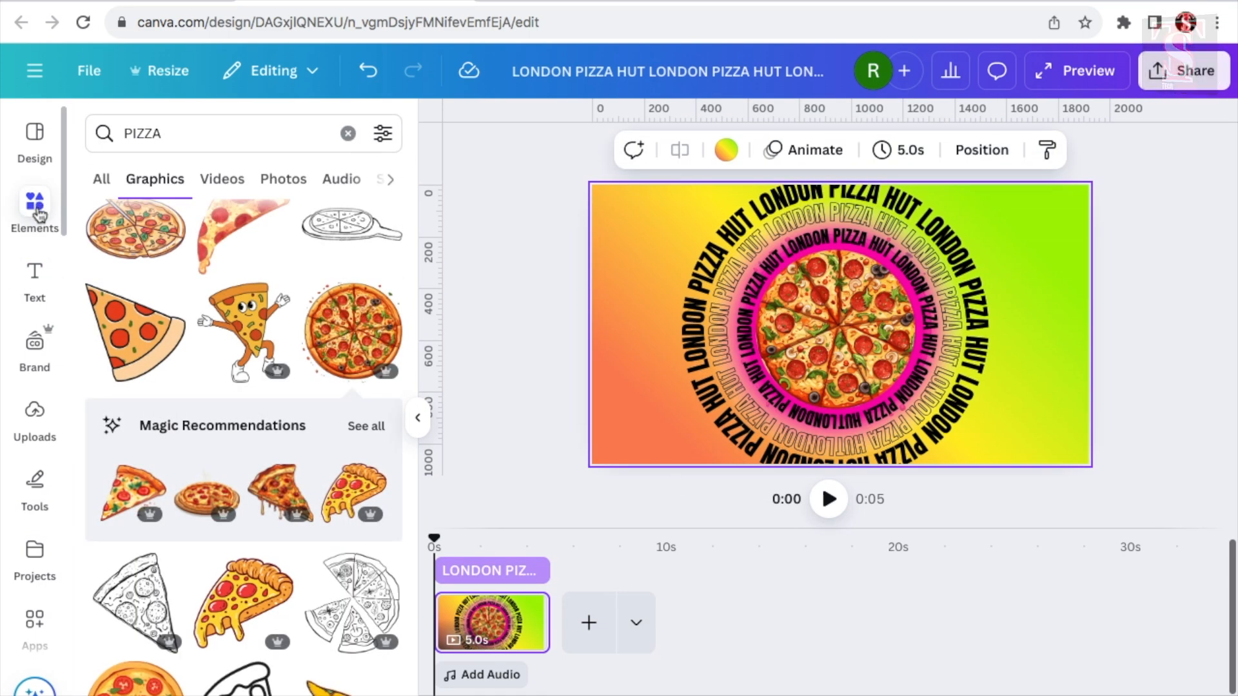
scroll(270, 366, "down", 8)
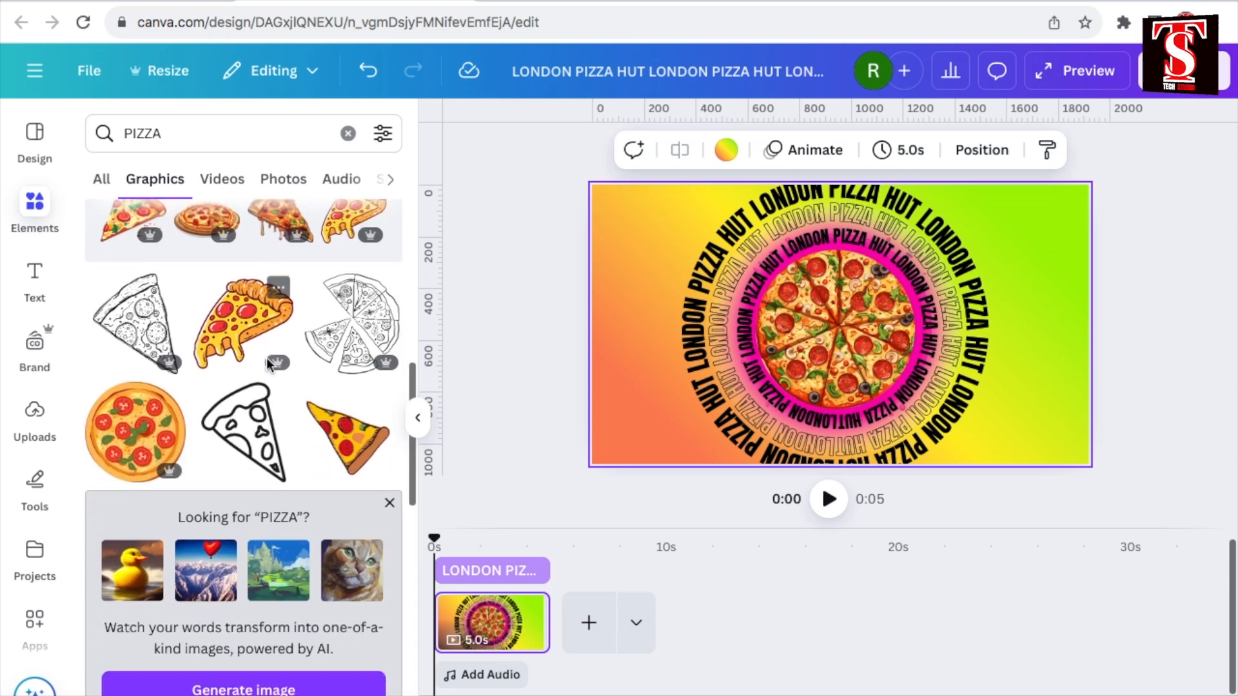
scroll(266, 357, "down", 8)
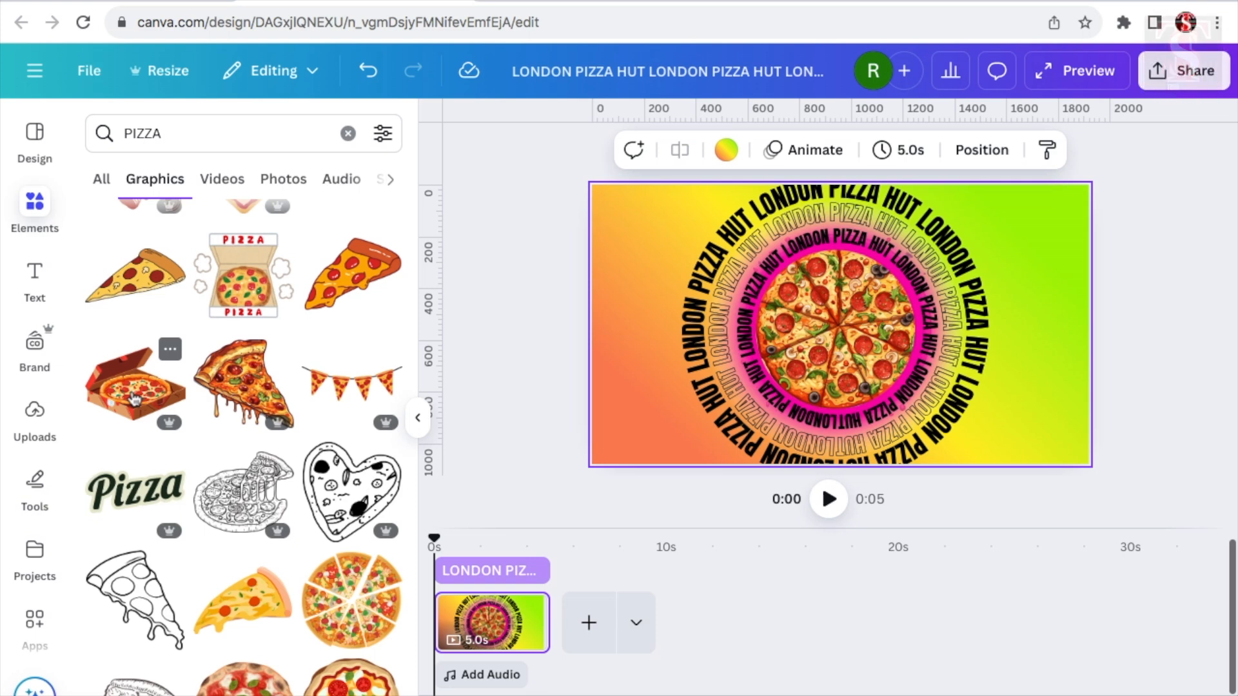
left_click(134, 397)
left_click_drag(995, 210, 806, 352)
left_click_drag(736, 409, 646, 244)
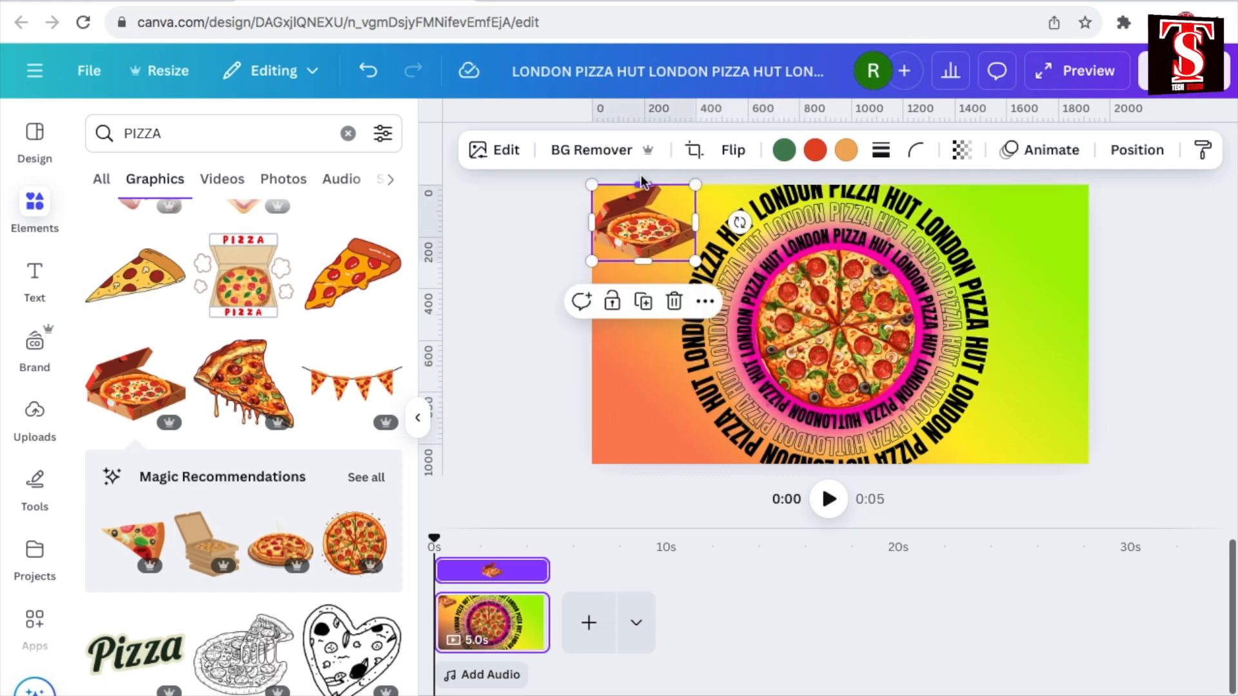
left_click(645, 303)
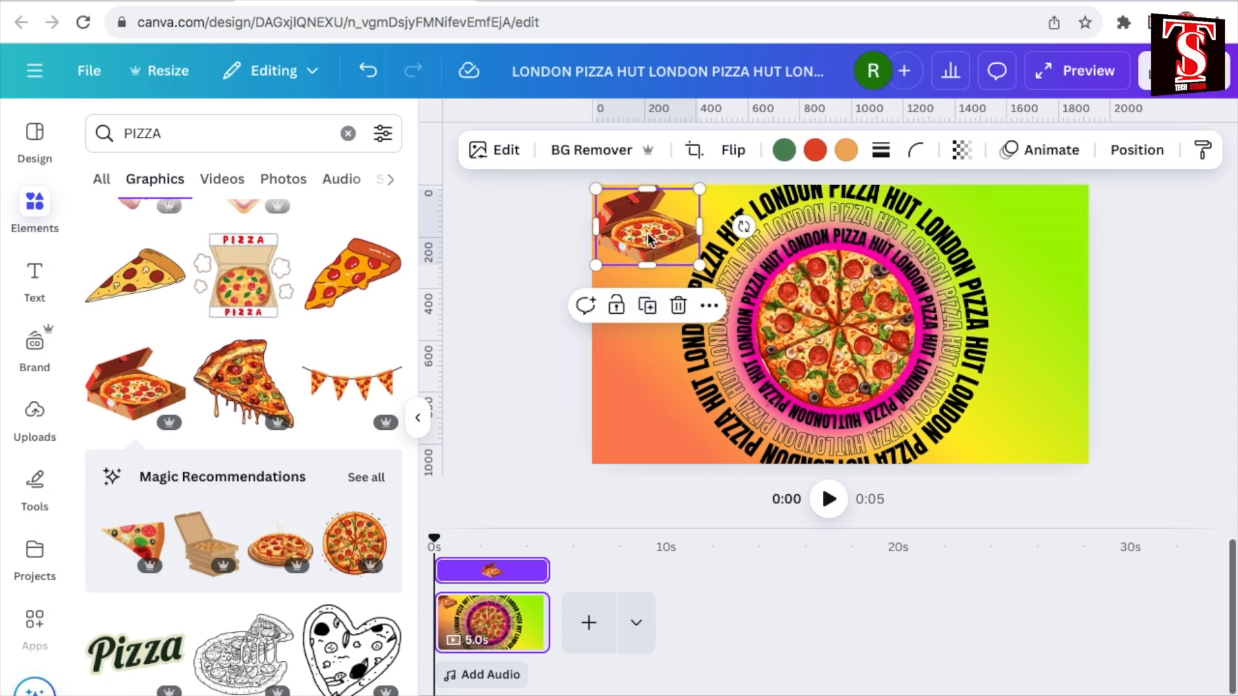
left_click_drag(649, 240, 1040, 236)
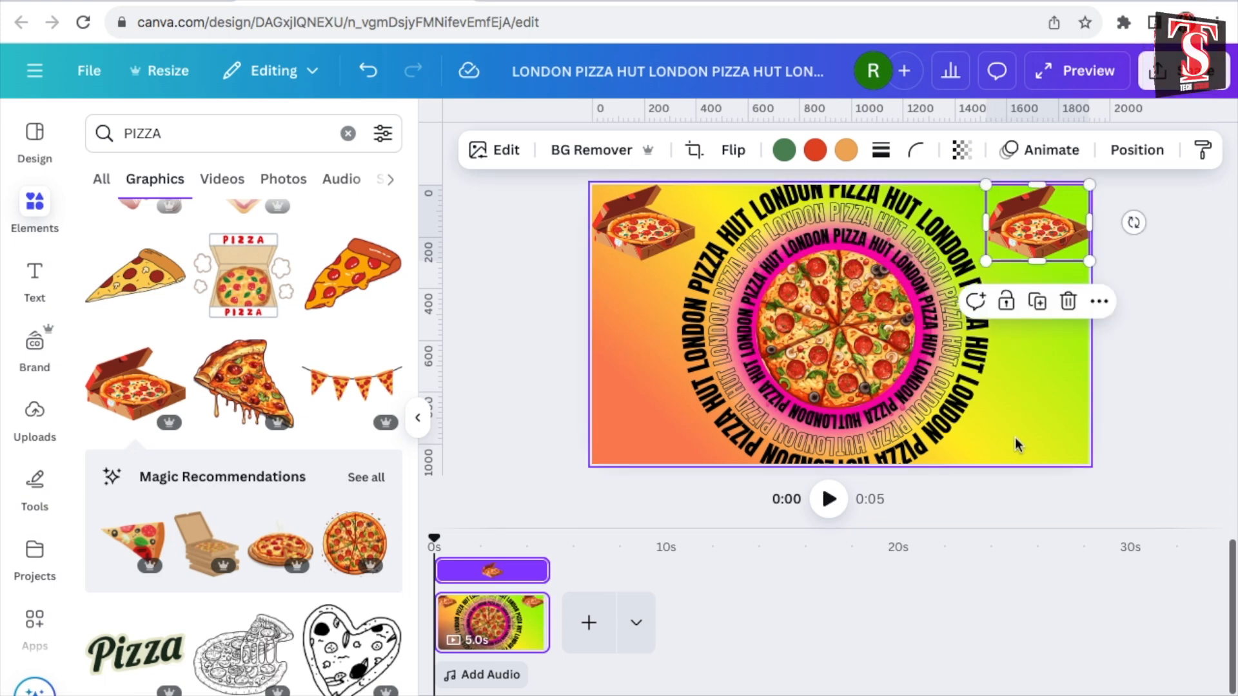
- Apply the Rotate add-on animation to the outermost "LONDON PIZZA HUT" text ring
left_click(1192, 150)
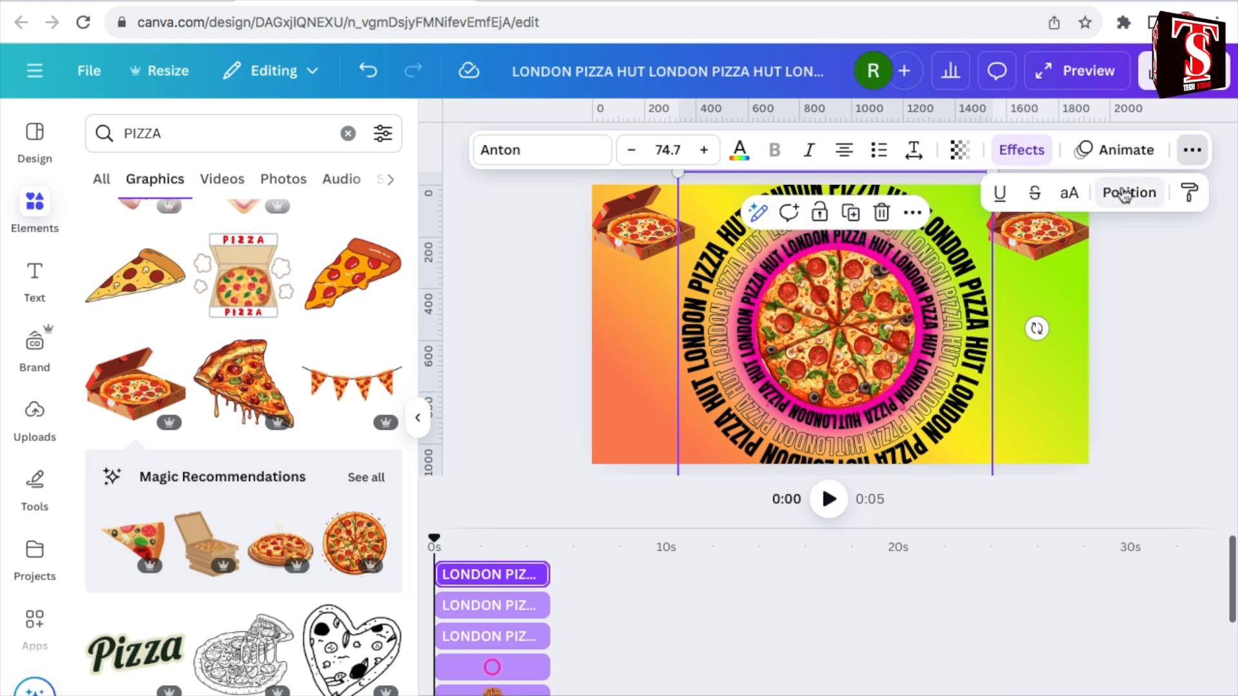
left_click(1125, 193)
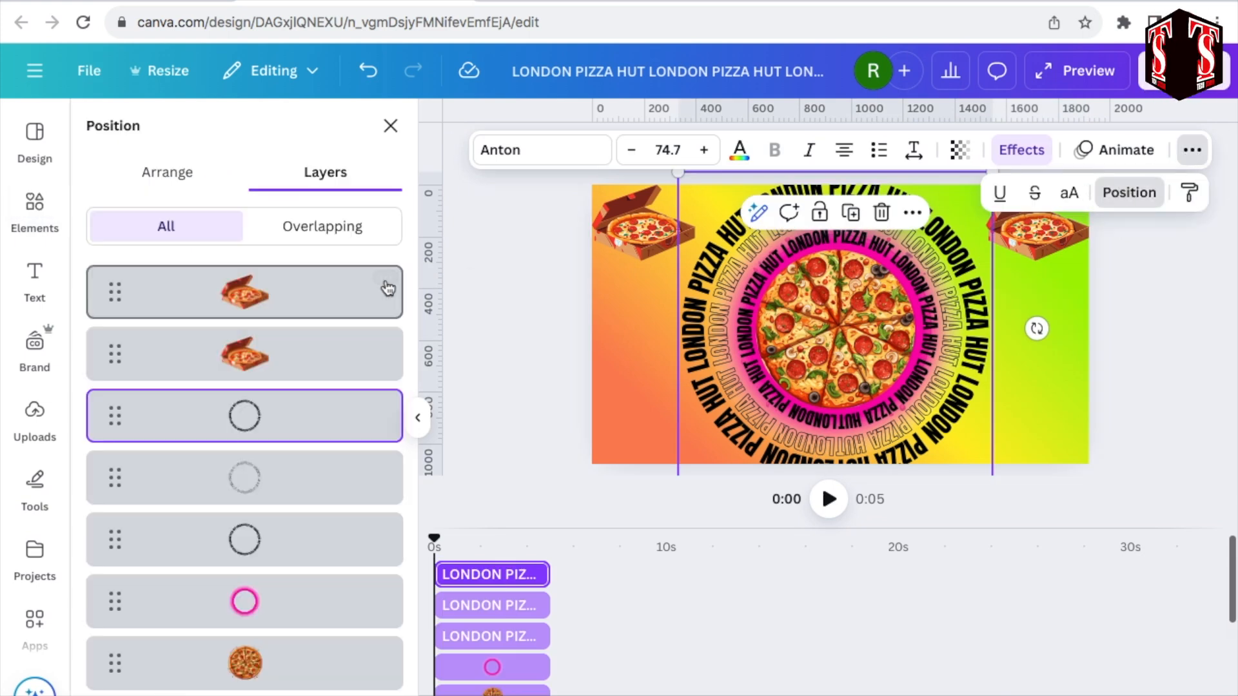
left_click(258, 421)
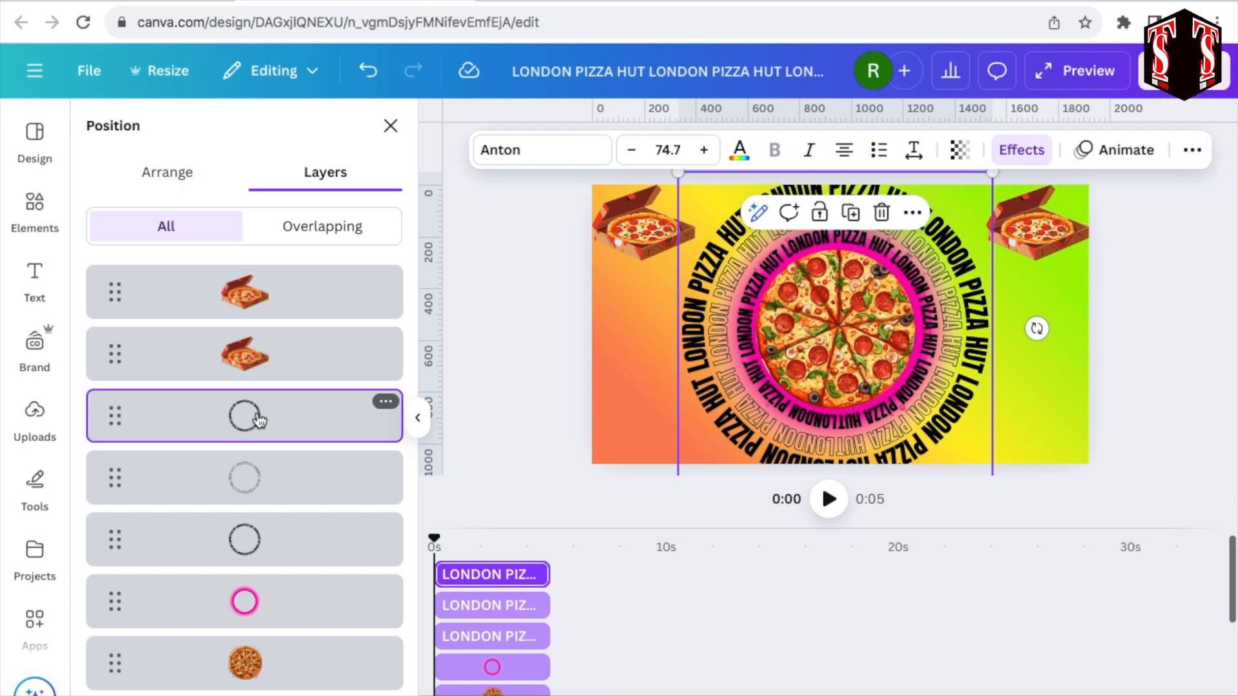
left_click(1125, 150)
scroll(282, 505, "down", 10)
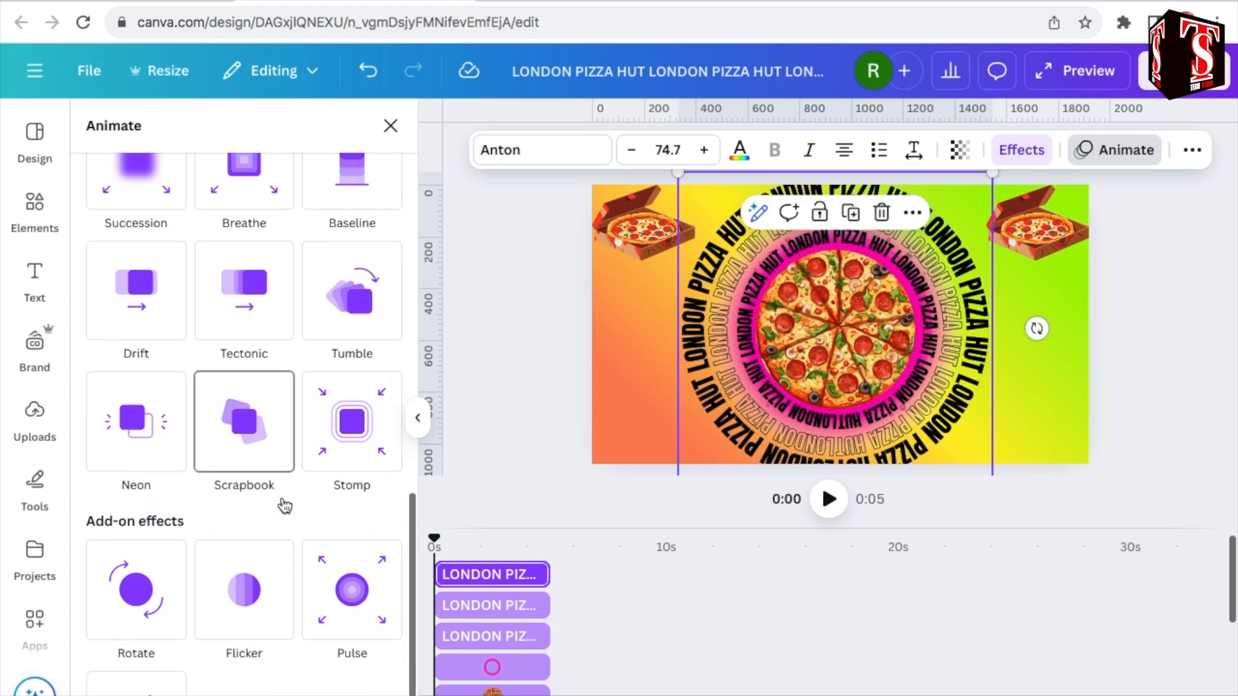
left_click(136, 516)
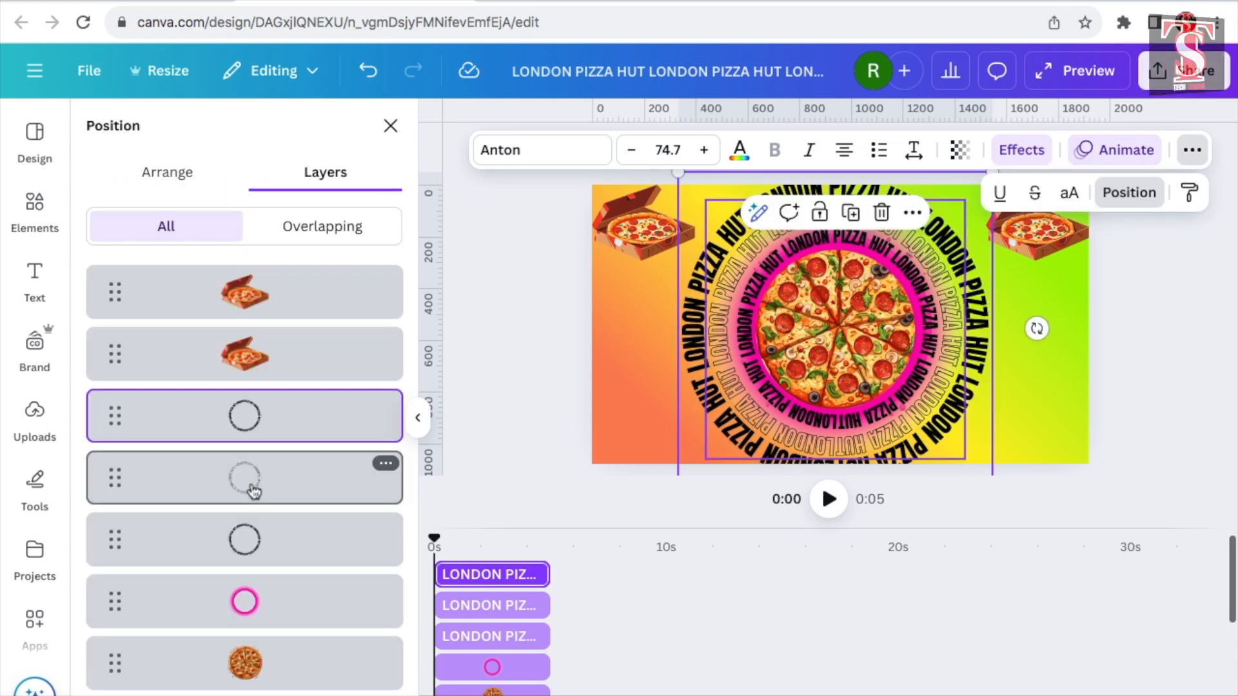
- Apply the Rotate add-on animation to the hollow middle text ring and set its direction to counterclockwise
left_click(253, 492)
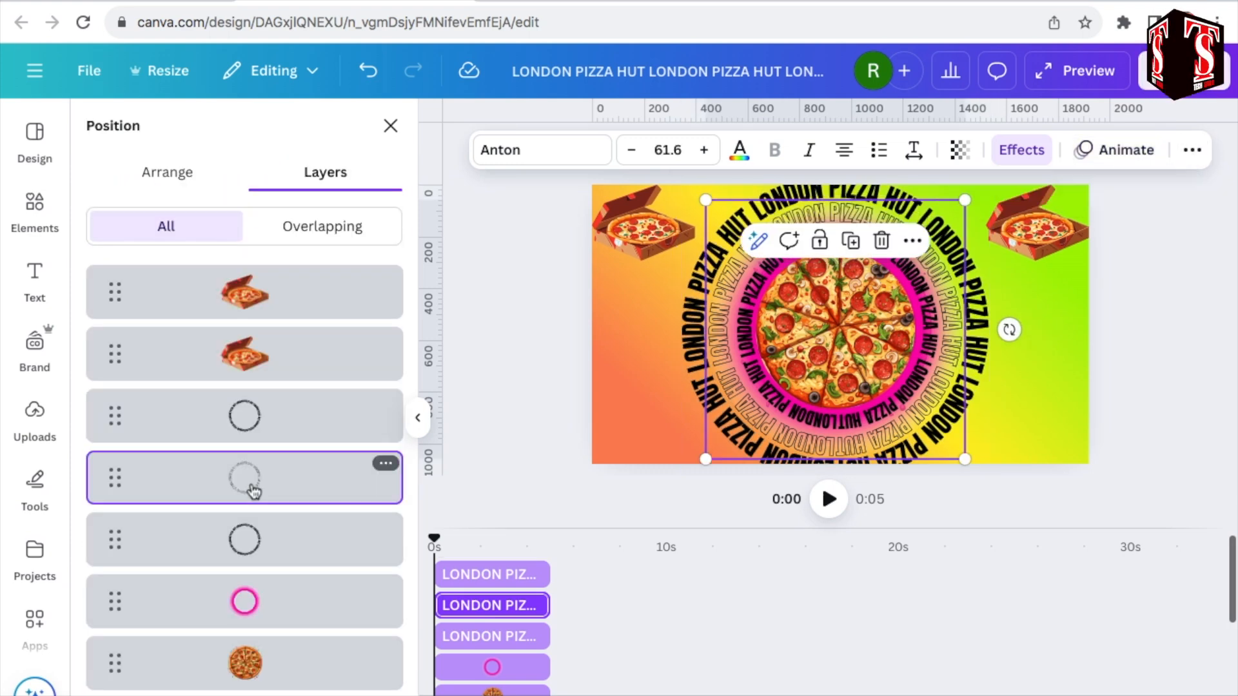
left_click(1119, 152)
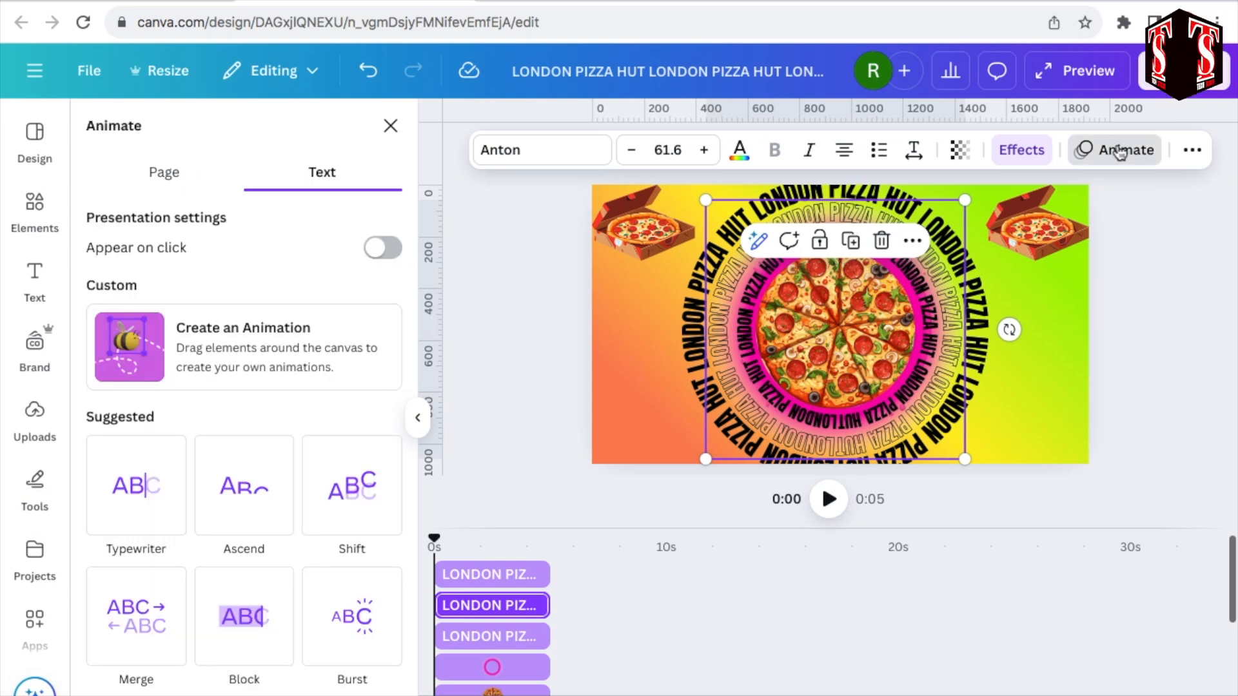
scroll(318, 599, "down", 10)
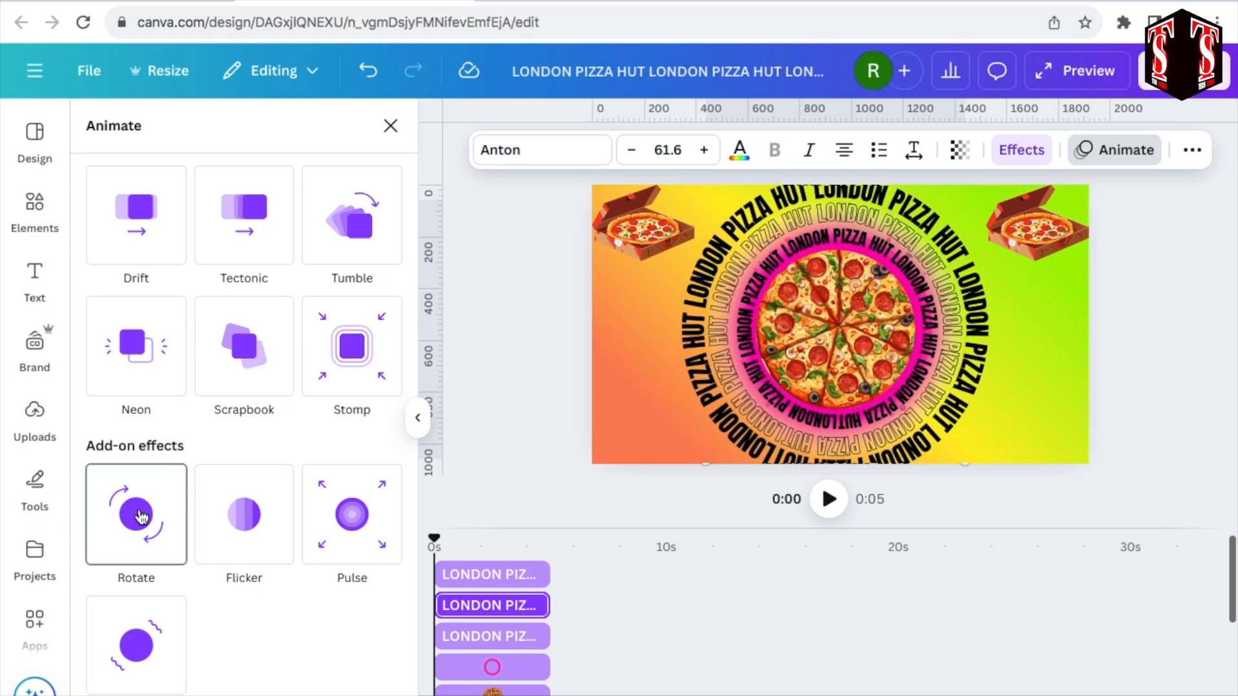
left_click(141, 516)
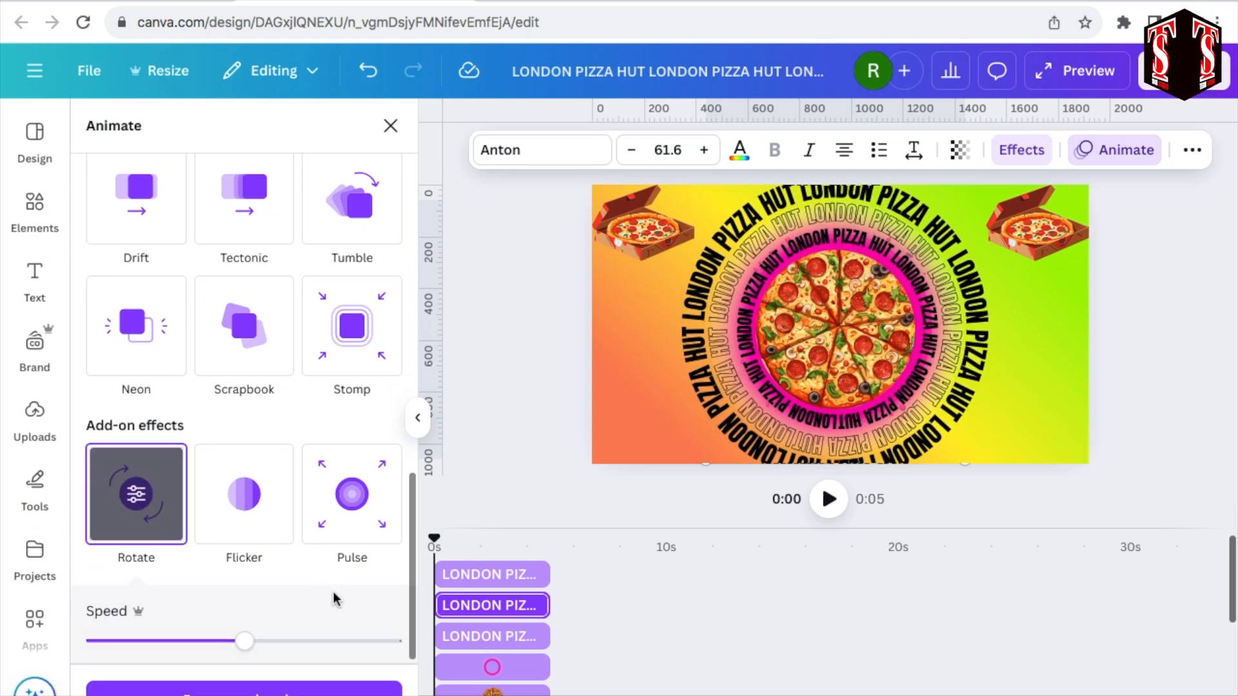
scroll(333, 596, "down", 4)
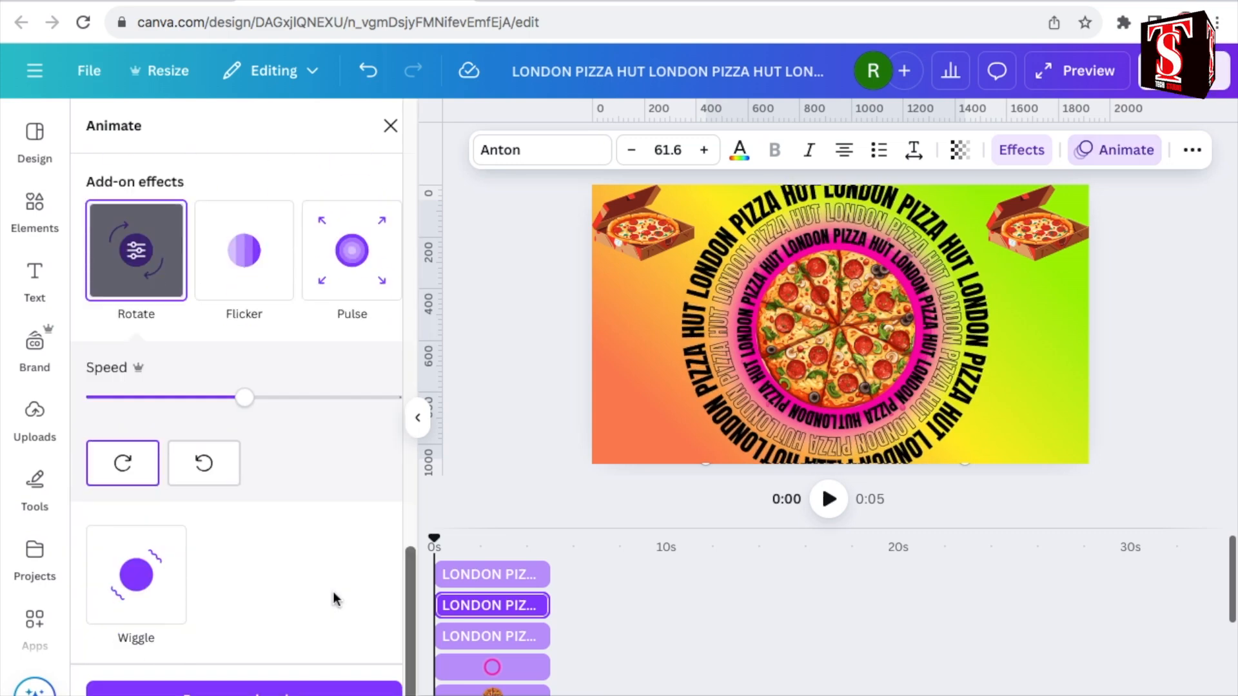
left_click(205, 464)
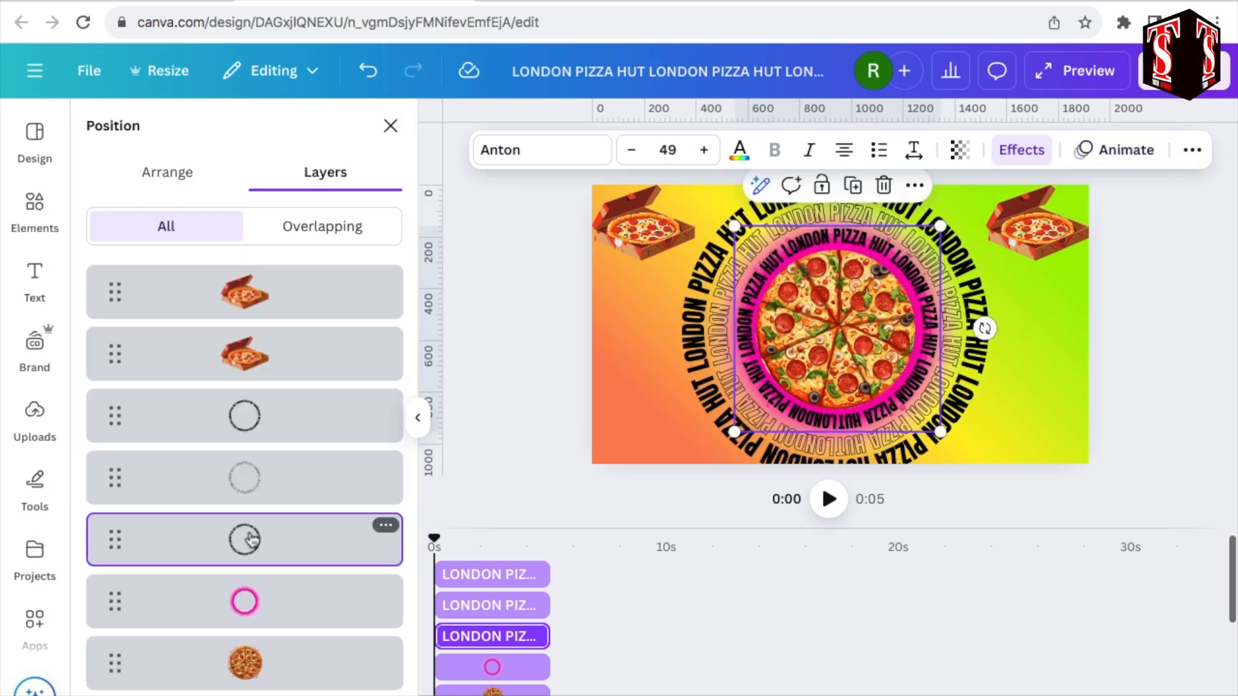
- Apply the Rotate add-on animation to the innermost text ring around the pizza
left_click(1126, 150)
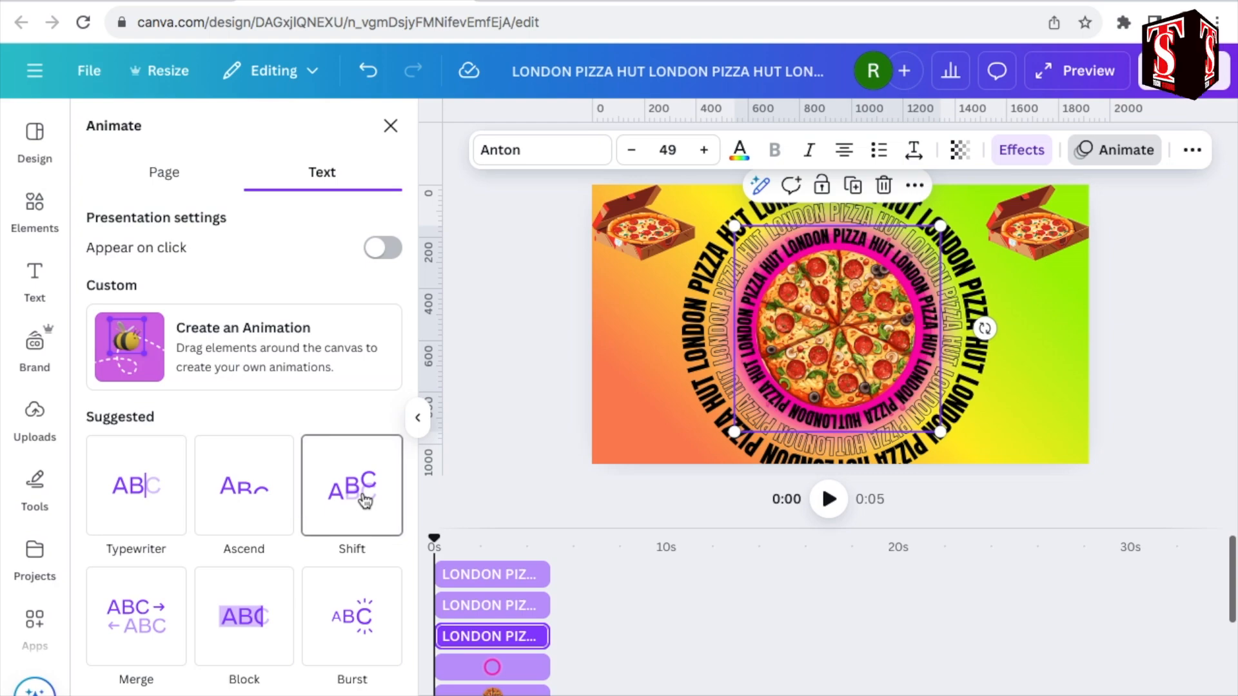
scroll(352, 509, "down", 5)
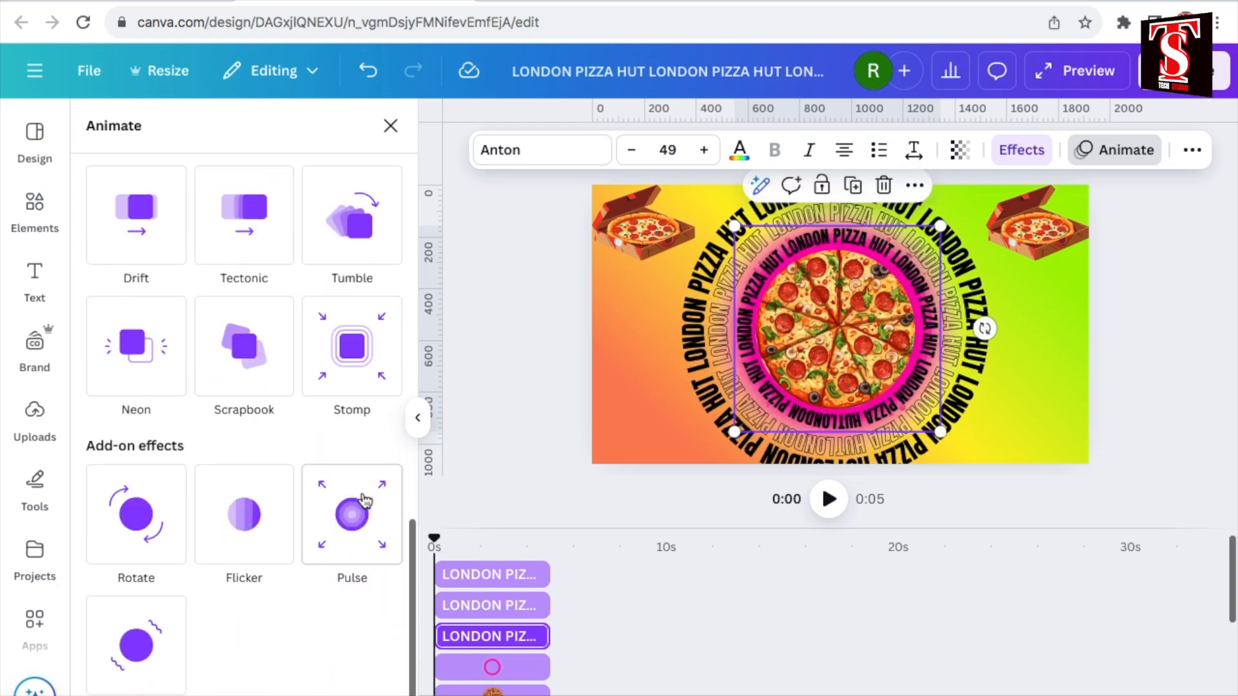
left_click(148, 511)
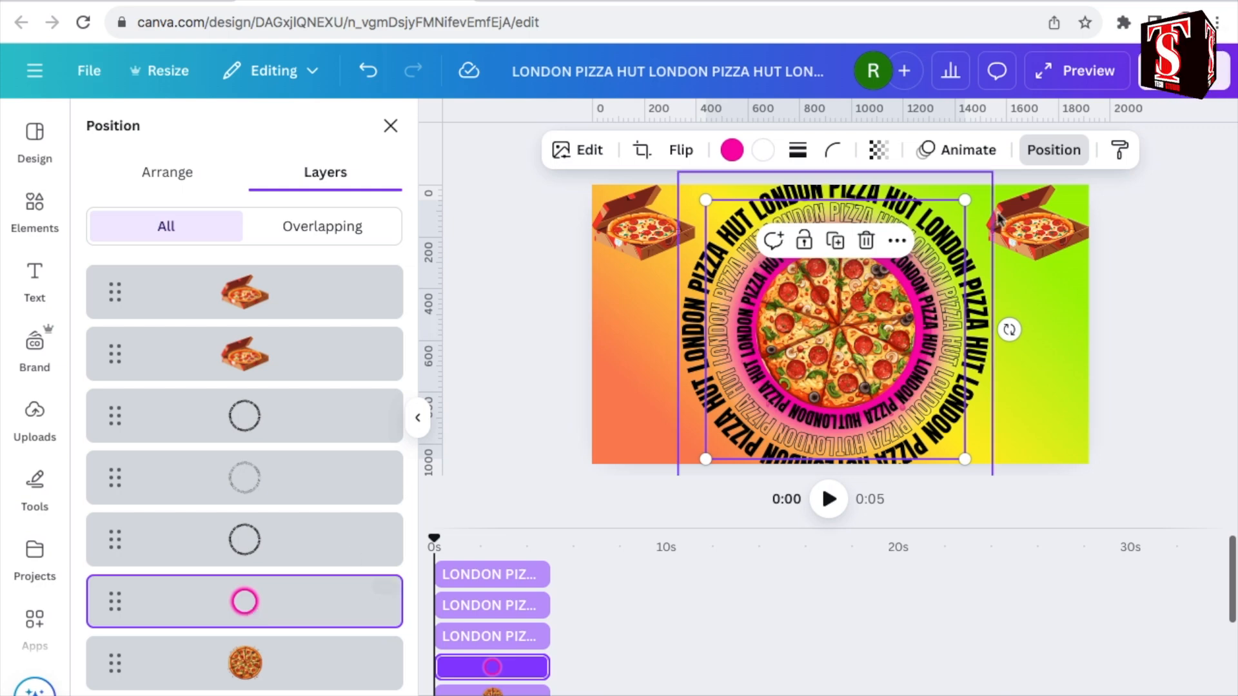
- Apply the Rotate add-on animation to the pink neon circle with a counterclockwise direction
left_click(961, 152)
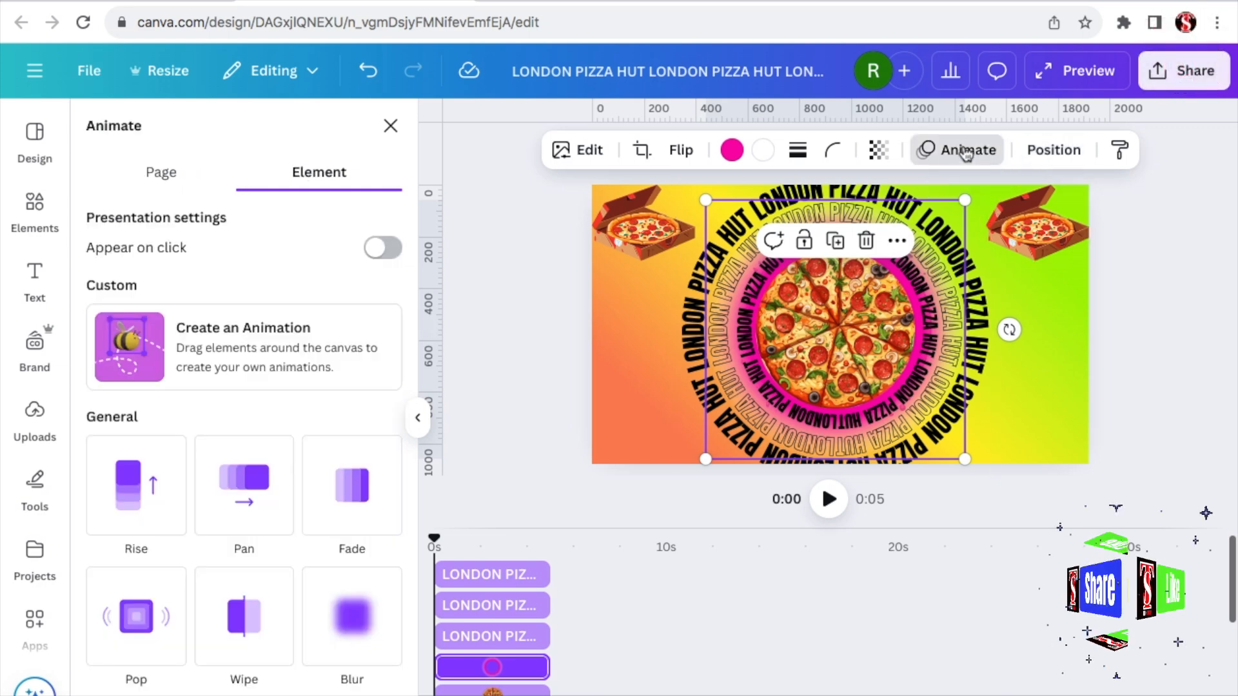
scroll(240, 568, "down", 8)
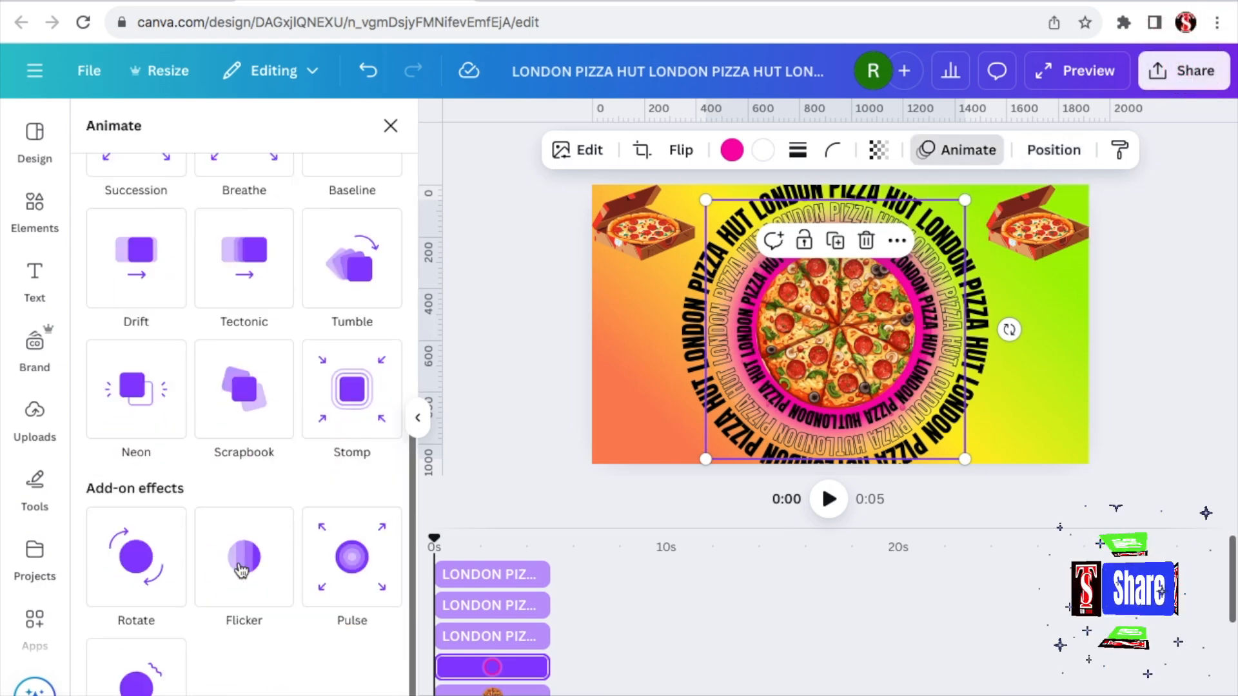
left_click(134, 532)
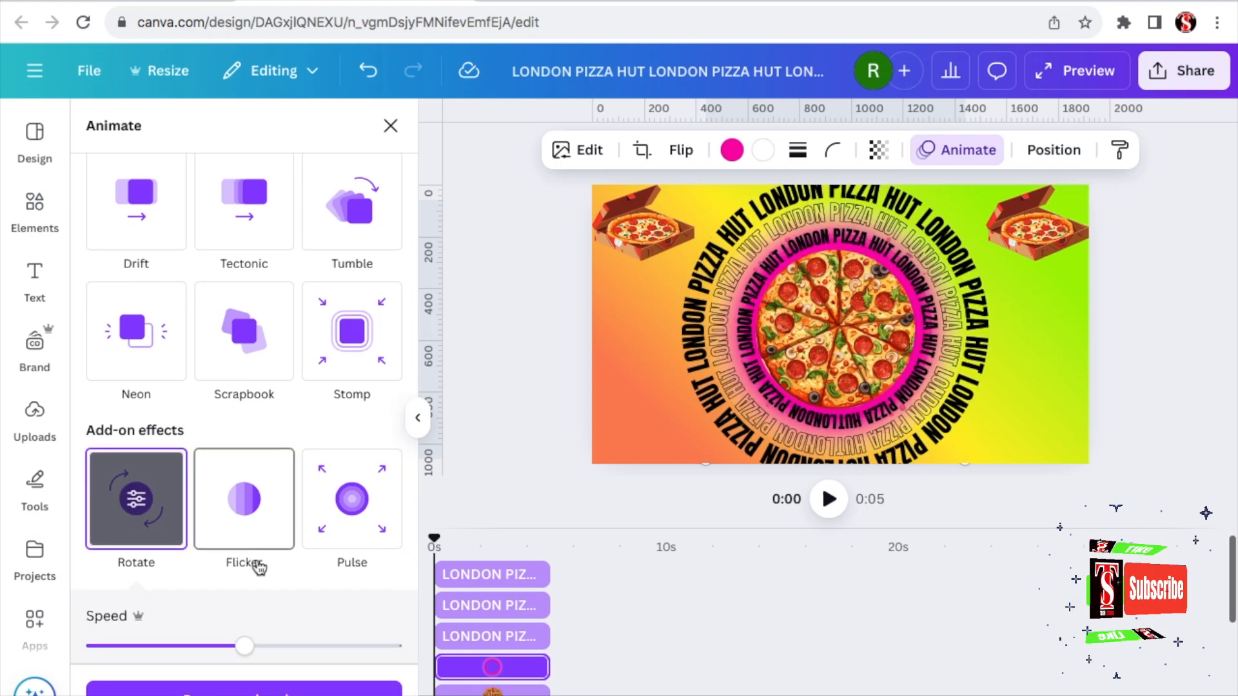
scroll(245, 566, "down", 4)
left_click(207, 459)
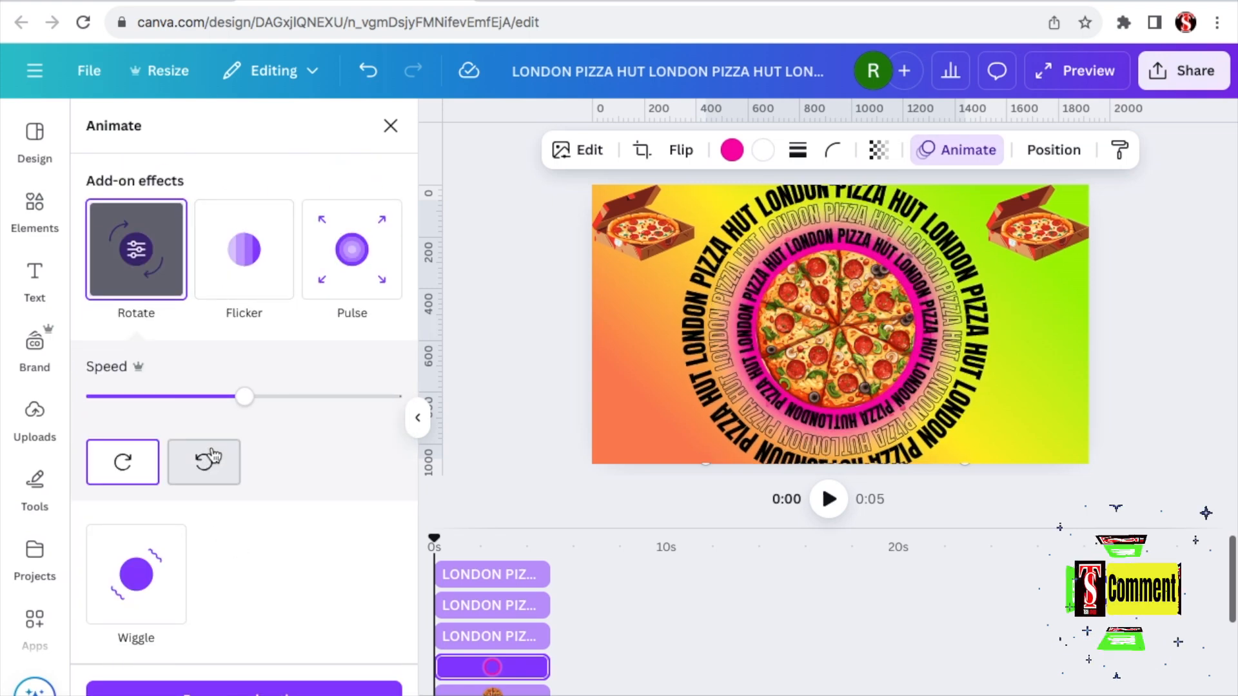
- Select the central pizza's layer and give it the Rotate add-on animation with a counterclockwise direction
left_click(1060, 152)
left_click(265, 672)
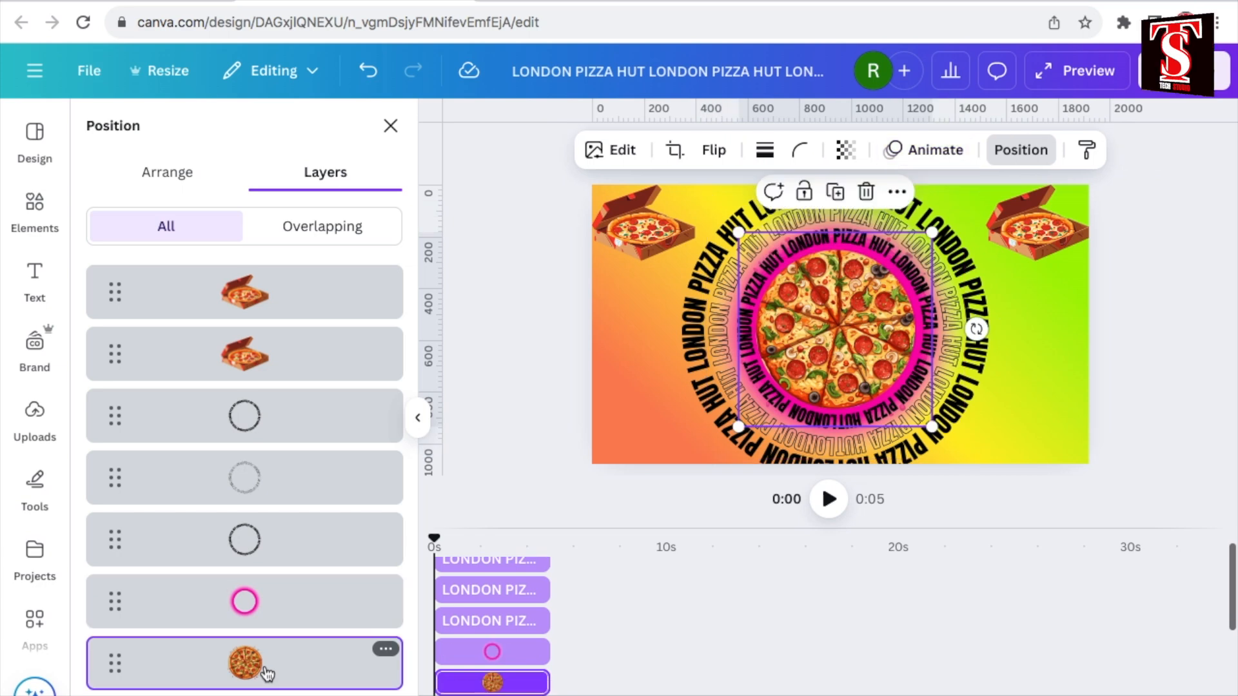
left_click(926, 156)
scroll(193, 580, "down", 5)
left_click(139, 513)
left_click(141, 514)
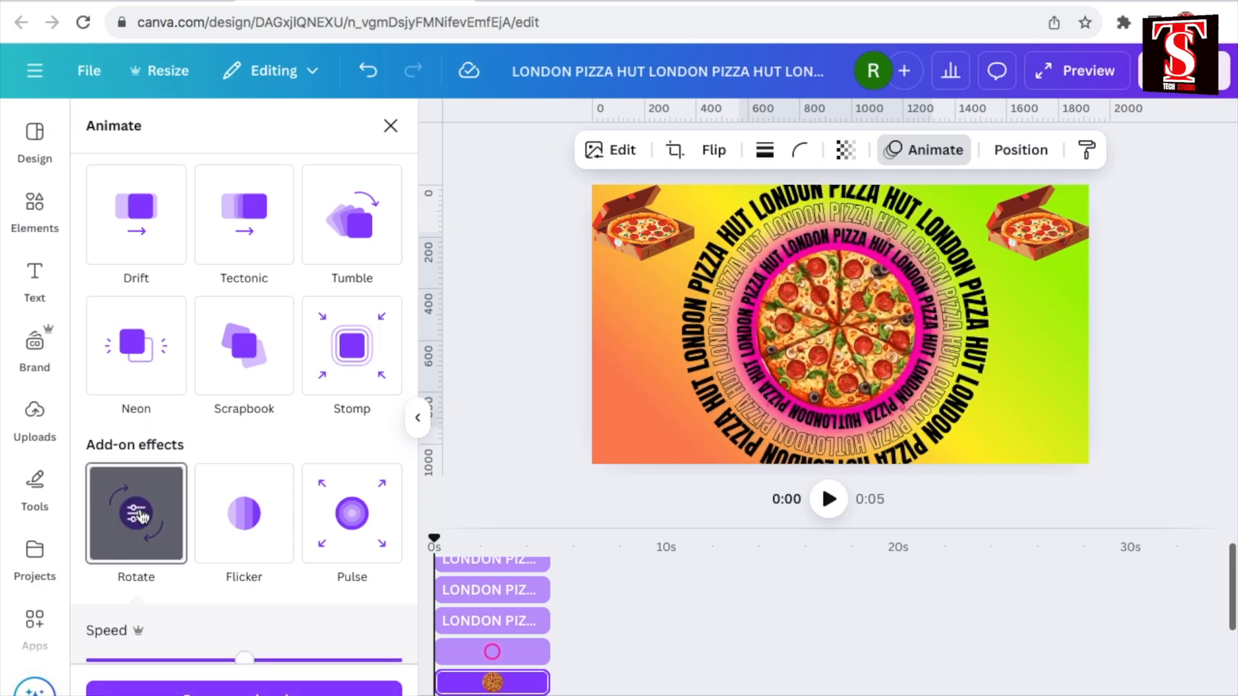
scroll(315, 599, "down", 4)
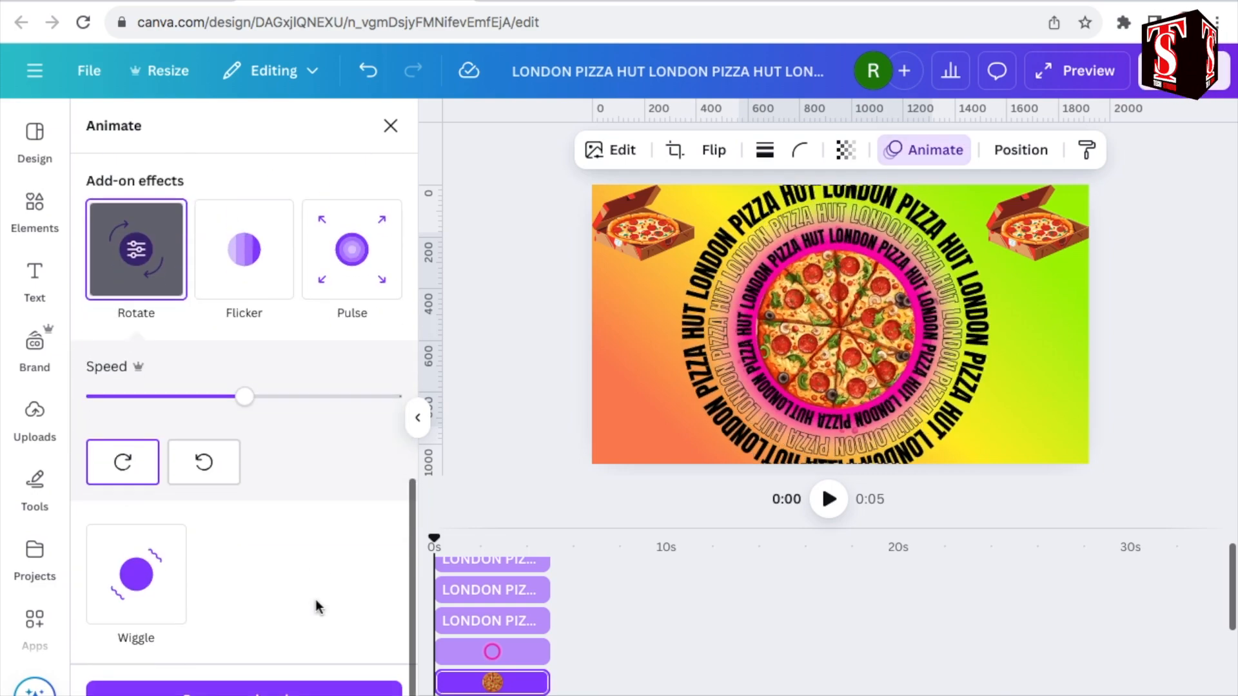
left_click(205, 463)
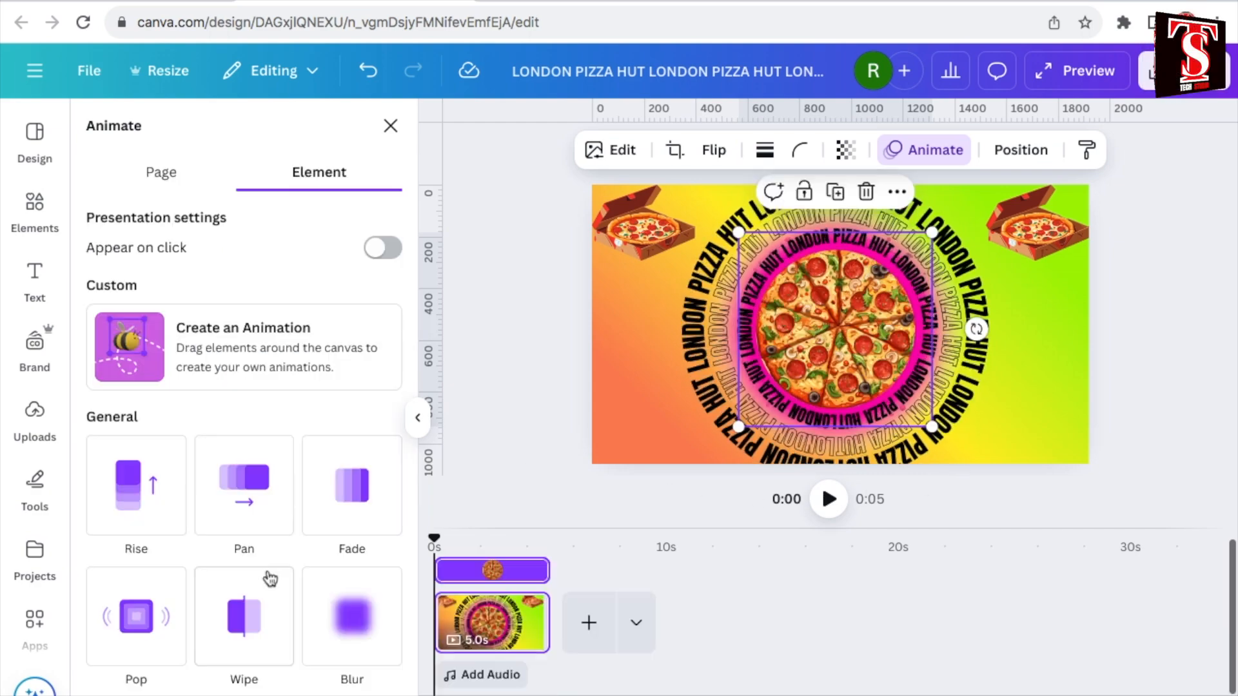
- Add the Stomp animation to the central pizza
scroll(271, 577, "down", 6)
scroll(353, 426, "down", 2)
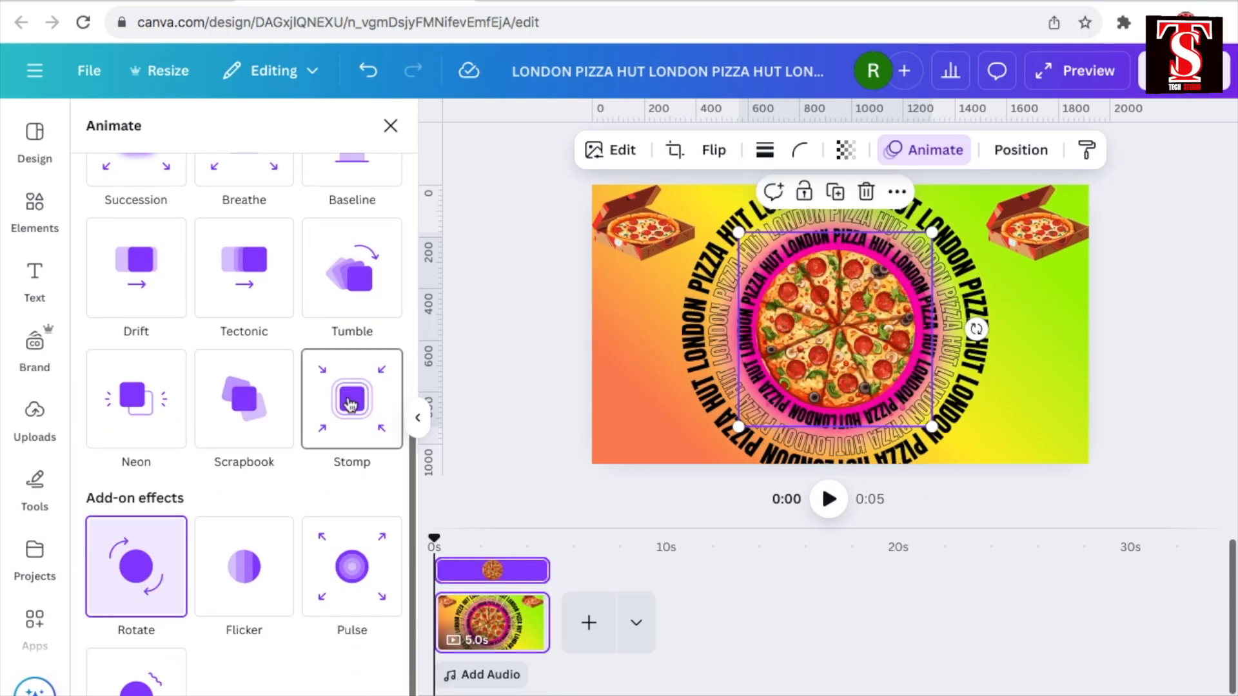
left_click(352, 404)
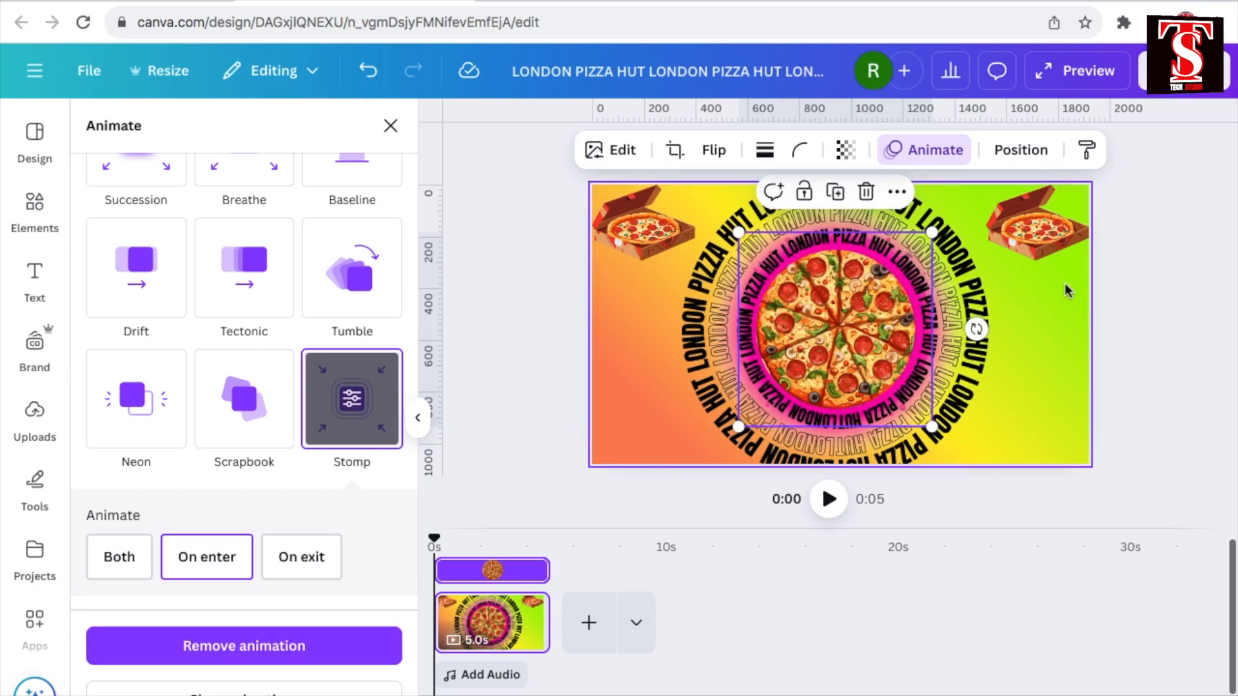
- Give the right pizza box a custom animation along a straight path across to the left pizza box, using the Steady movement style
left_click(1050, 230)
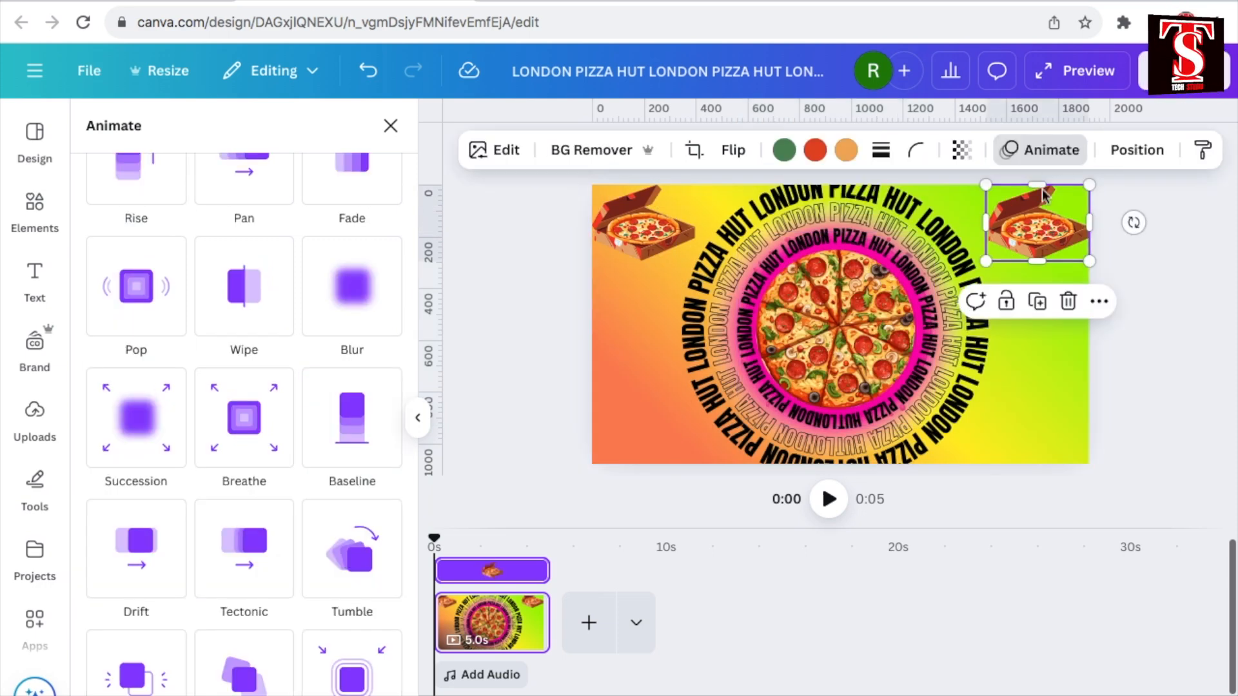
left_click(1050, 153)
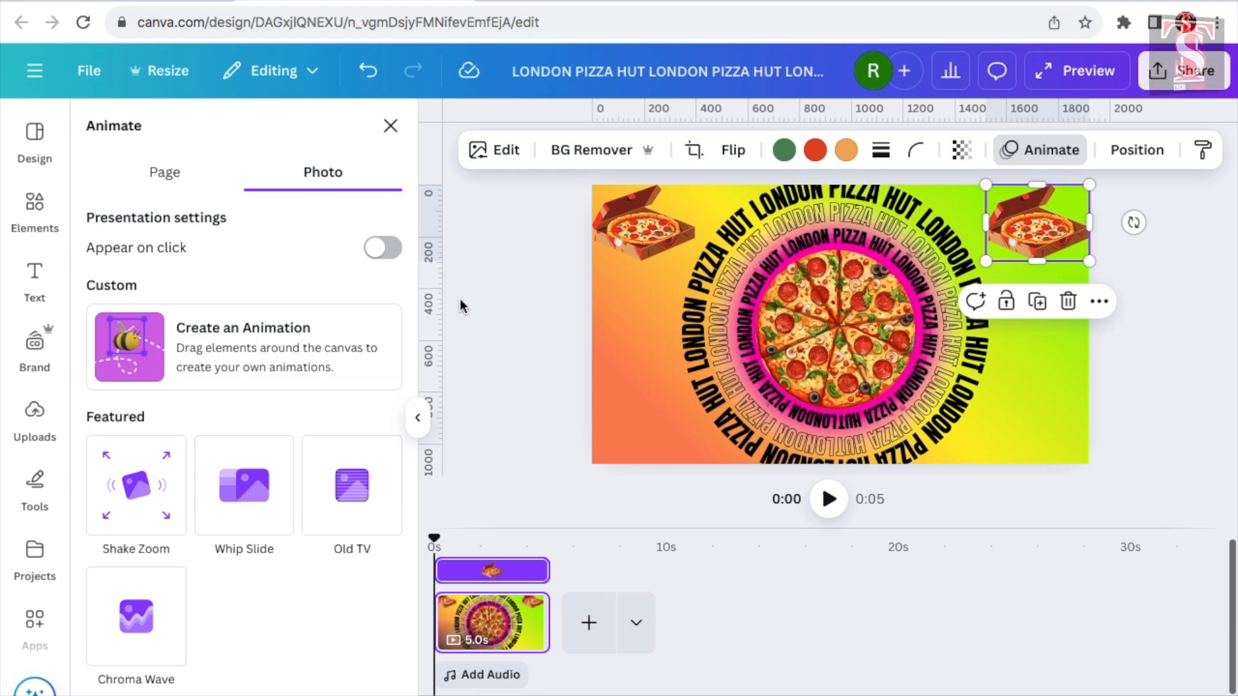
left_click(241, 346)
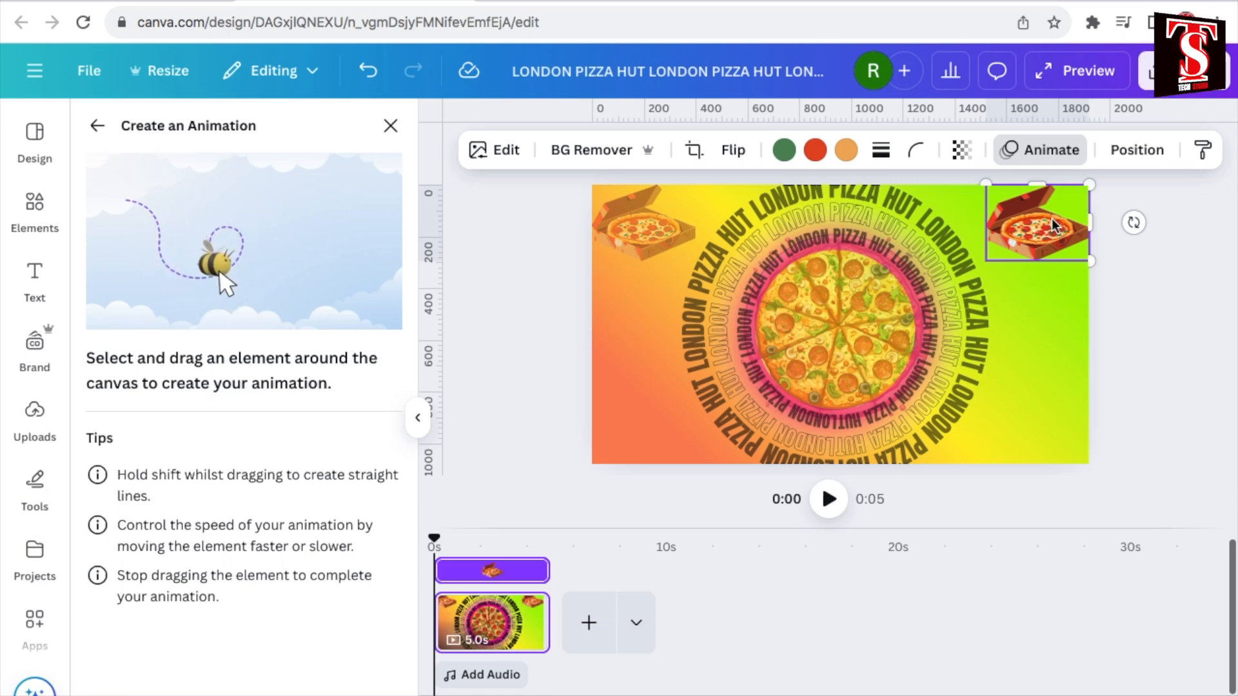
mouse_move(1049, 225)
left_mouse_down()
mouse_move(944, 239)
mouse_move(612, 248)
left_mouse_up()
left_click(378, 203)
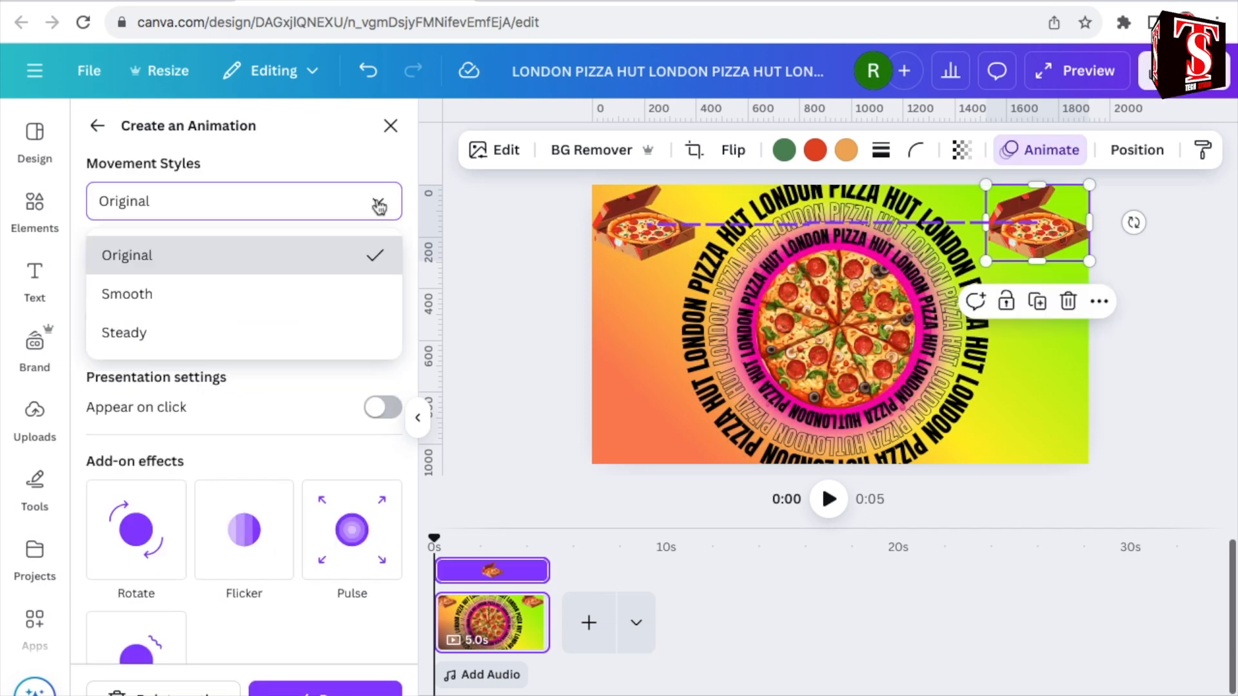
left_click(128, 340)
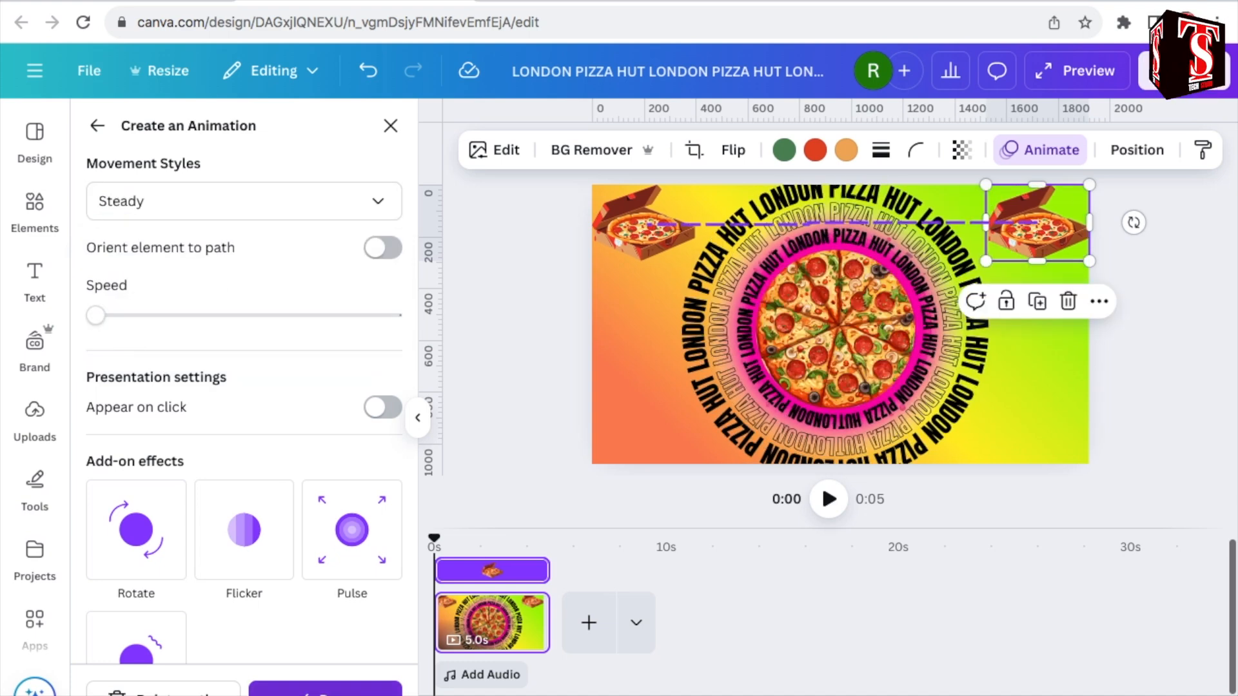
left_click(327, 694)
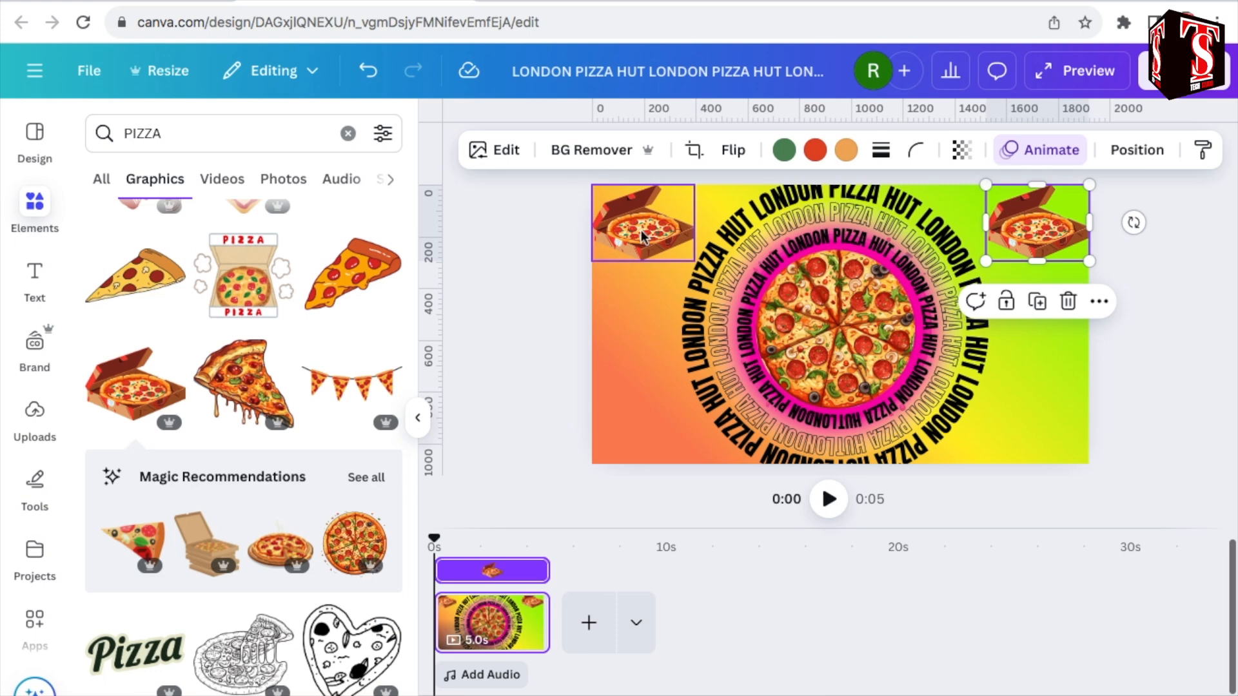
- Give the left pizza box a custom animation along a straight path across to the right pizza box, with Steady movement
left_click(643, 235)
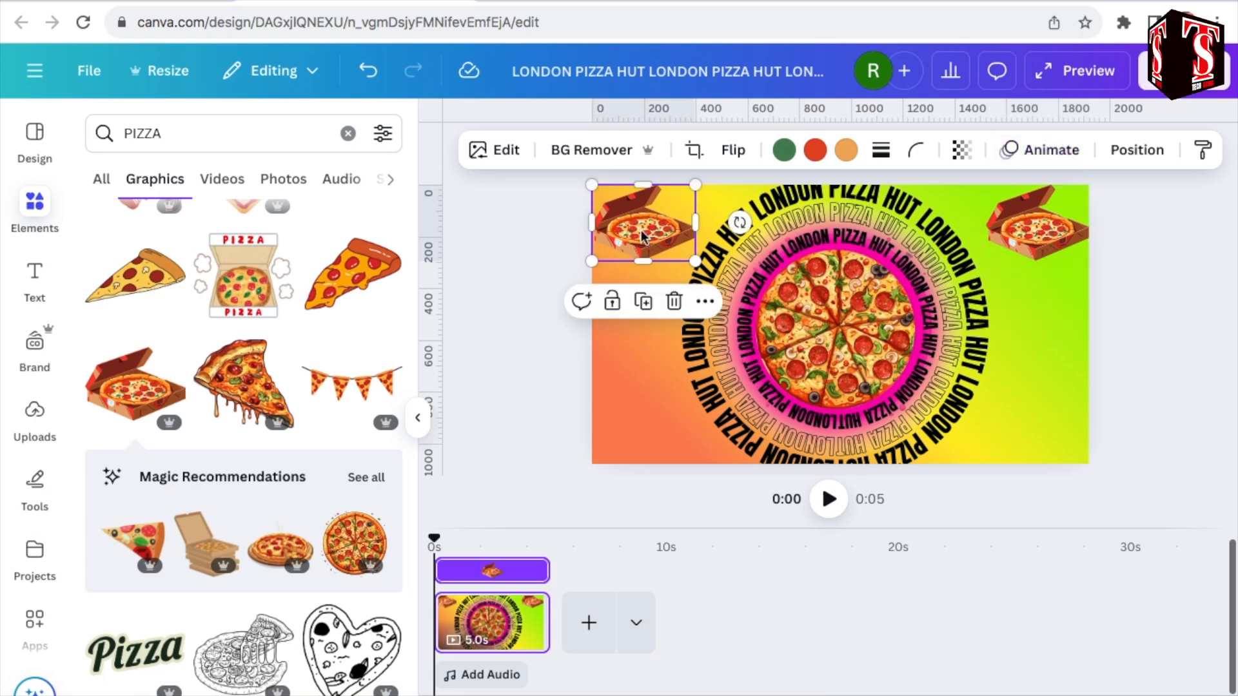
left_click(1053, 149)
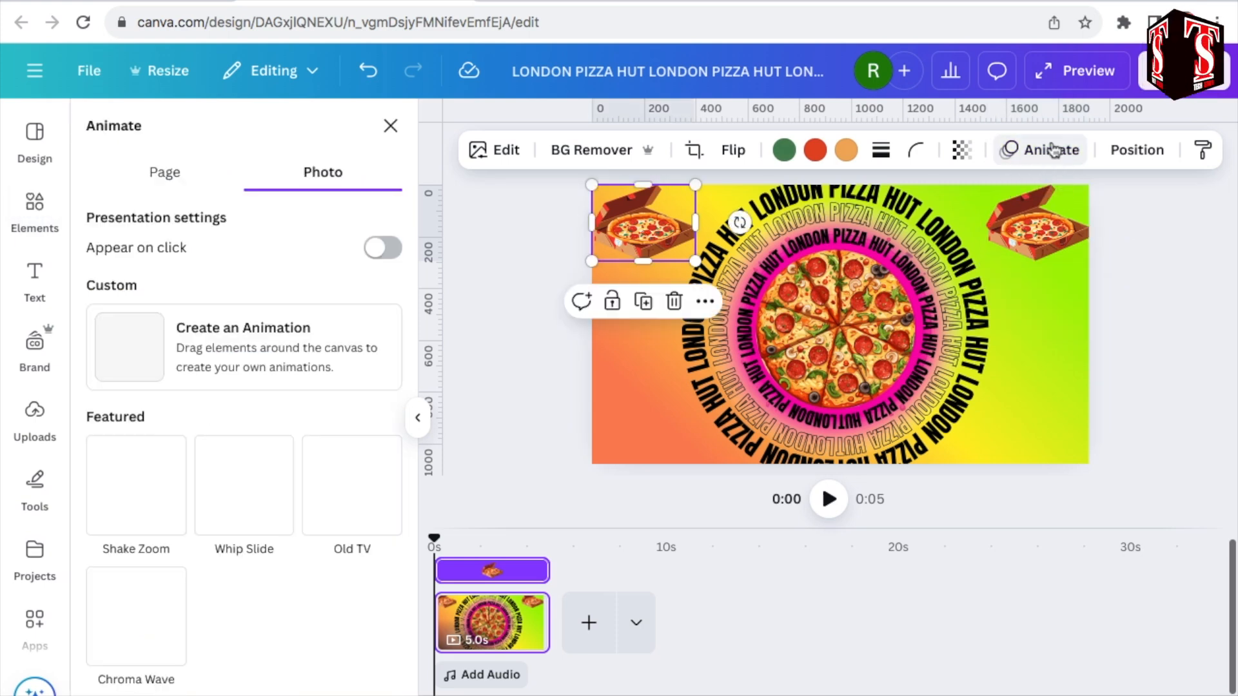
left_click(264, 346)
mouse_move(648, 233)
left_mouse_down()
mouse_move(1054, 216)
mouse_move(1031, 207)
left_mouse_up()
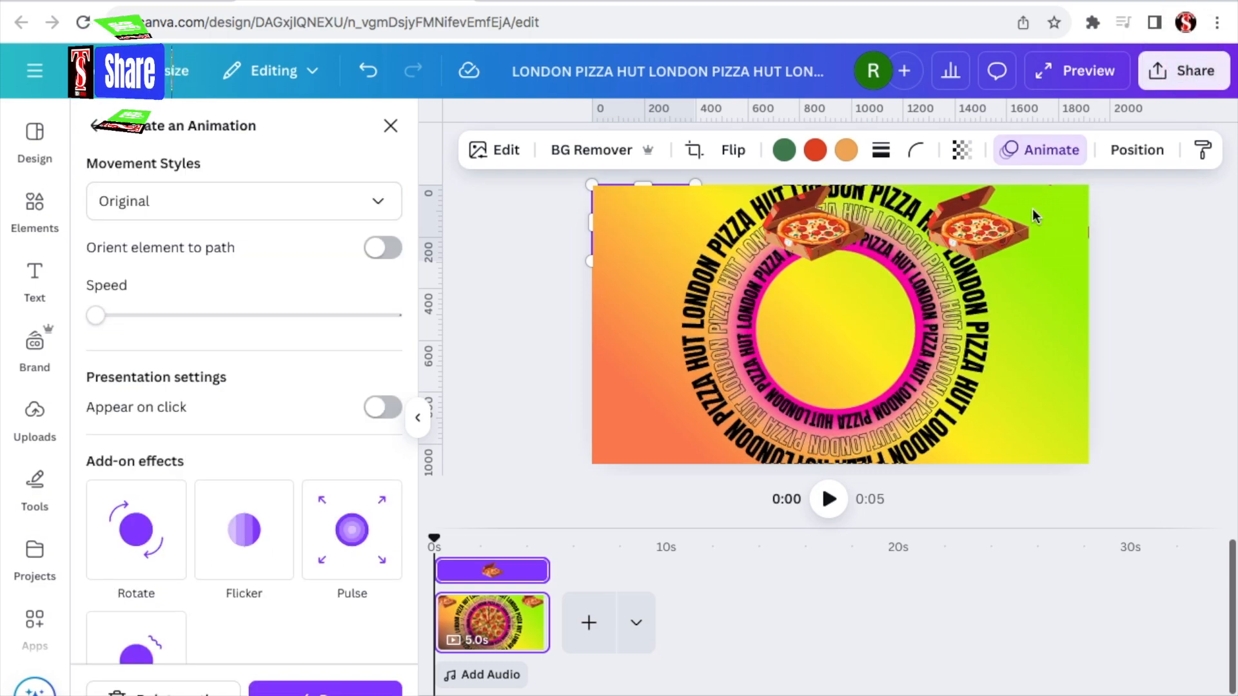
left_click(193, 201)
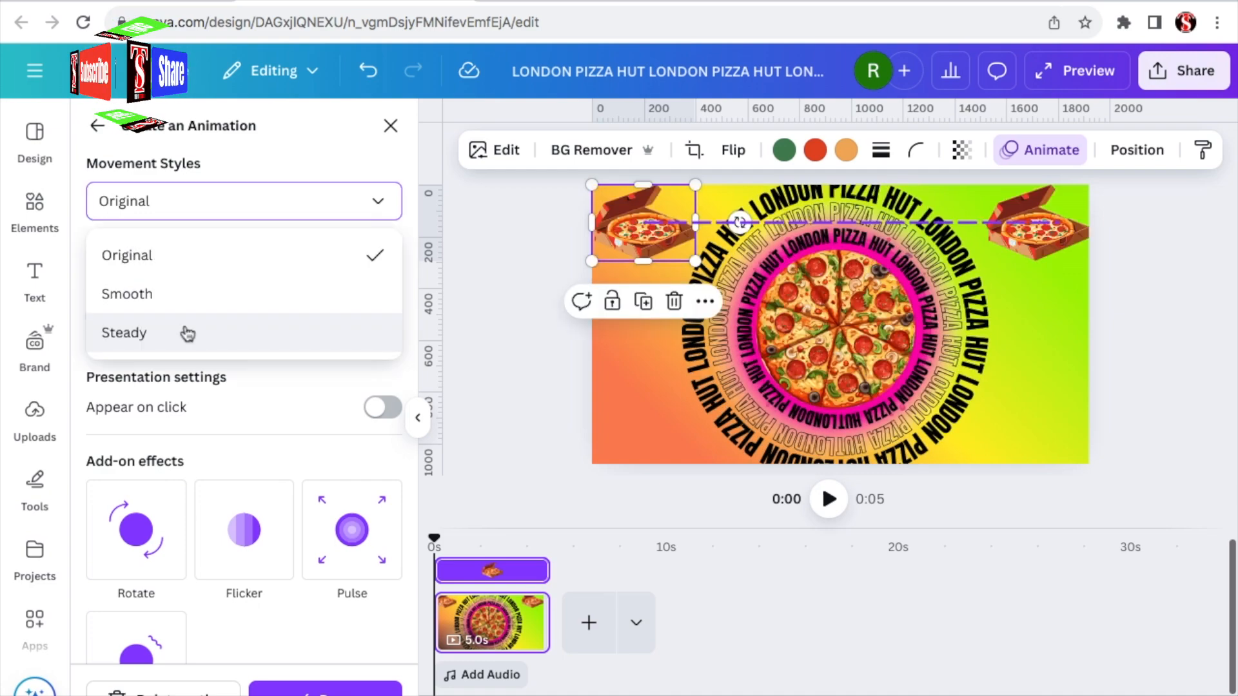
left_click(184, 334)
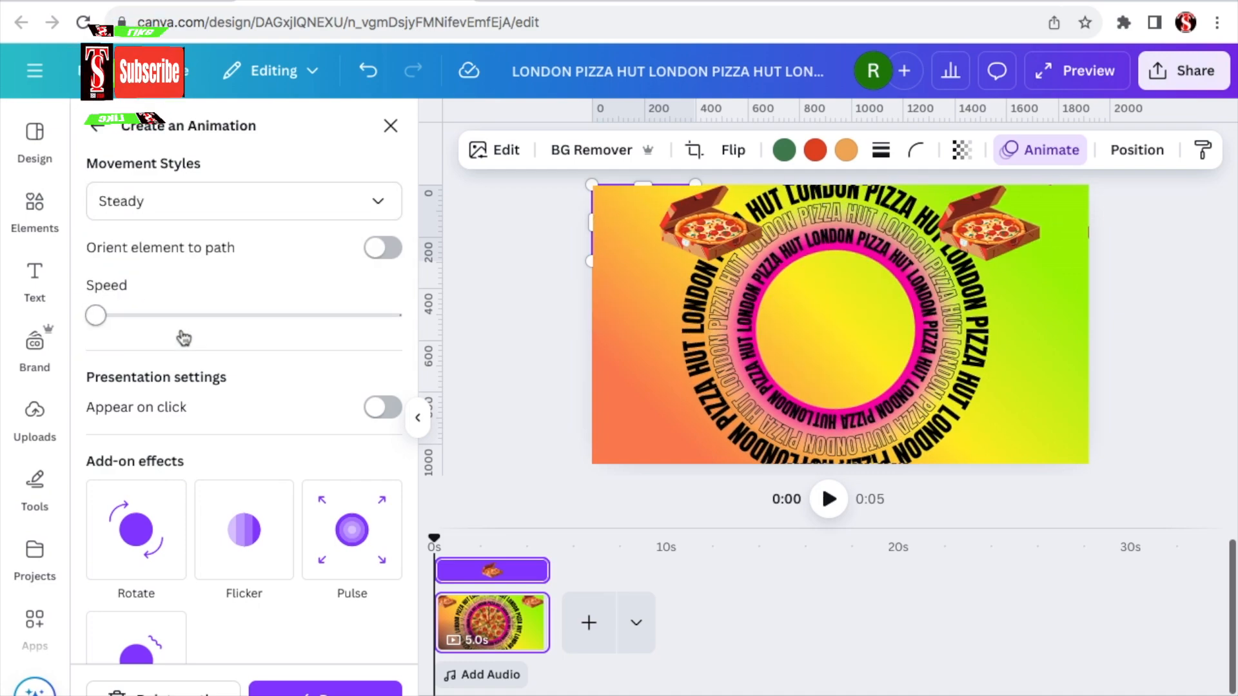
left_click(325, 692)
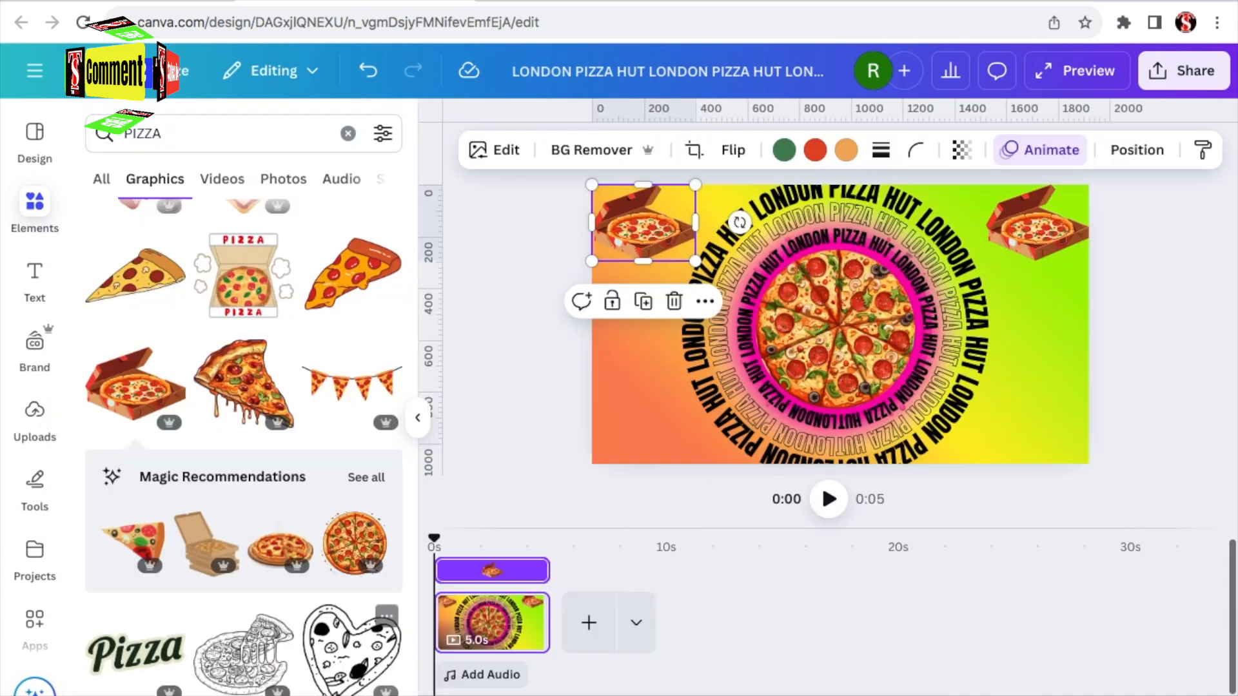
- Add a second page with a heading in the document's pink colour and the Anton font
left_click(587, 624)
left_click(34, 277)
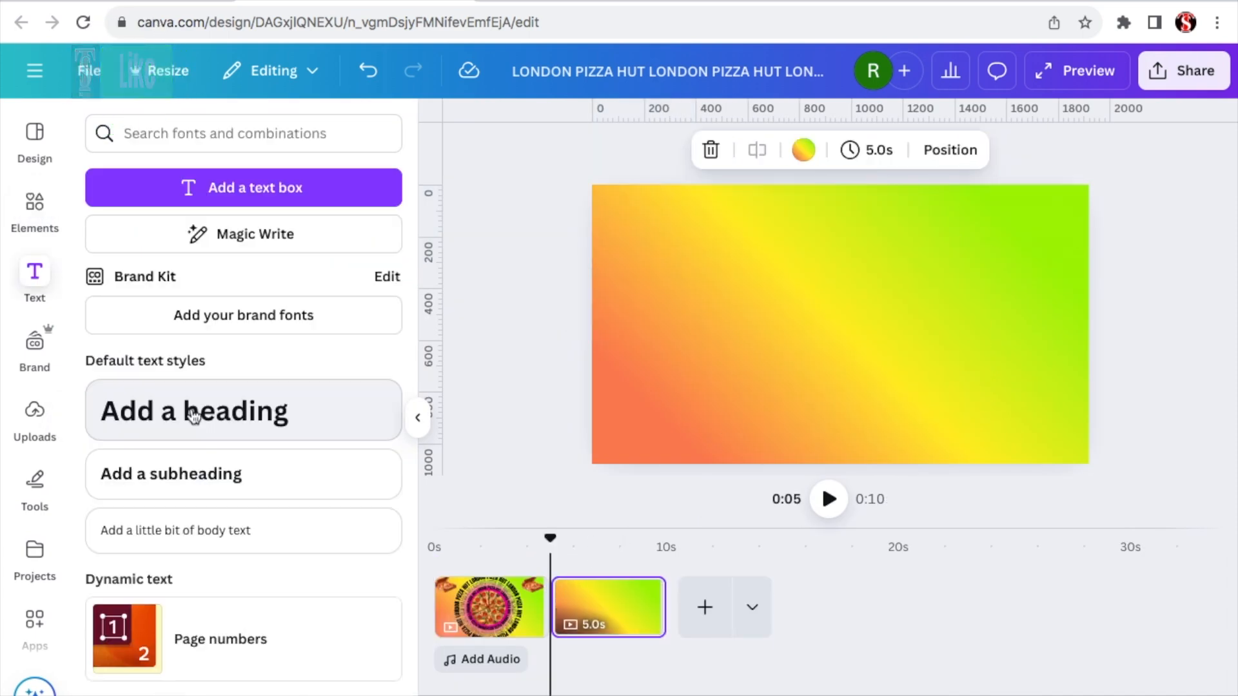
left_click(194, 415)
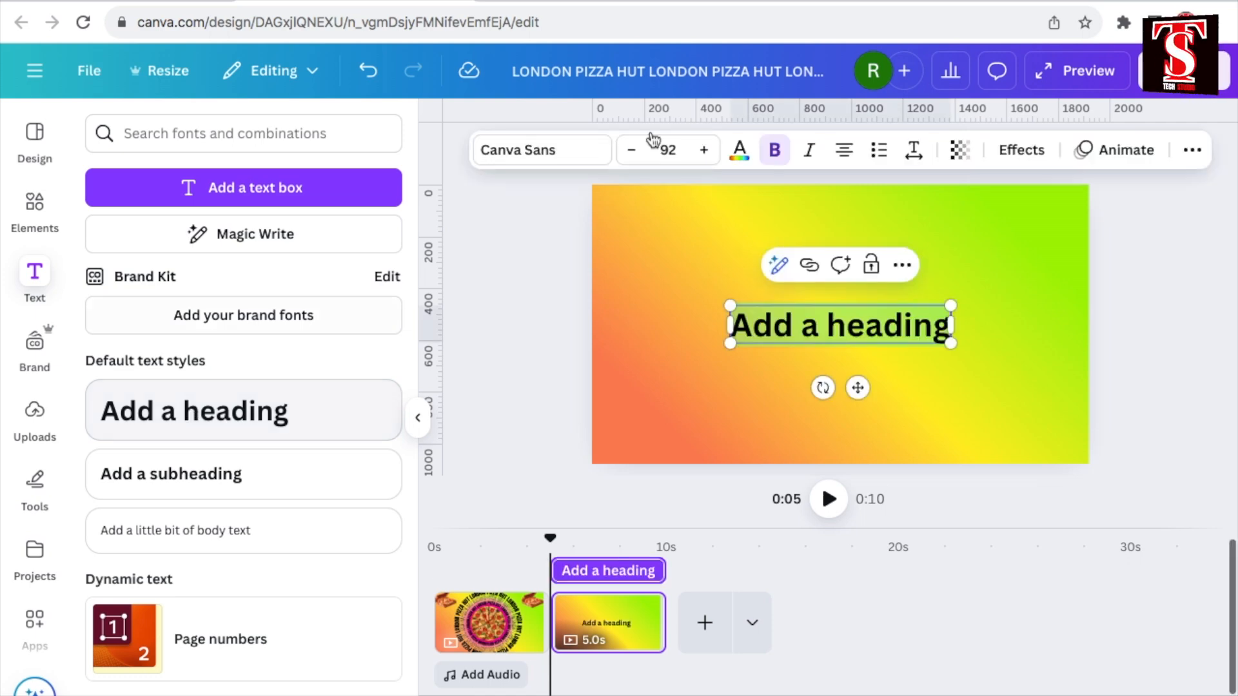
left_click(739, 151)
left_click(198, 268)
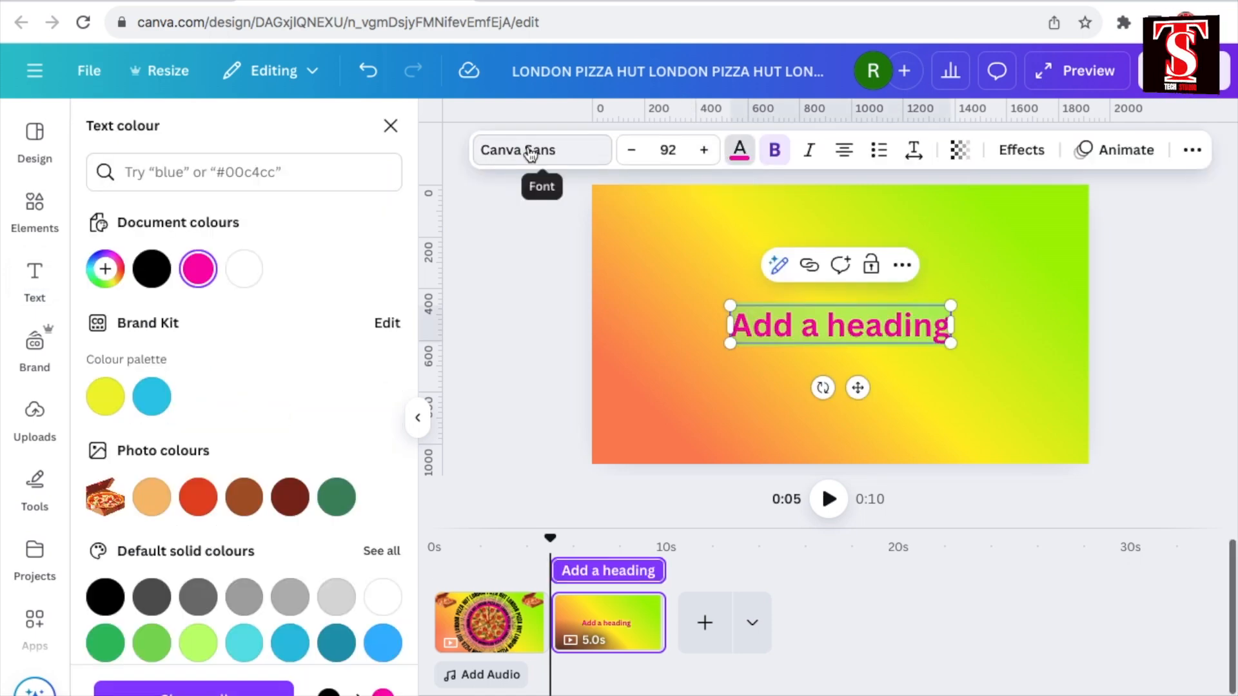
left_click(530, 153)
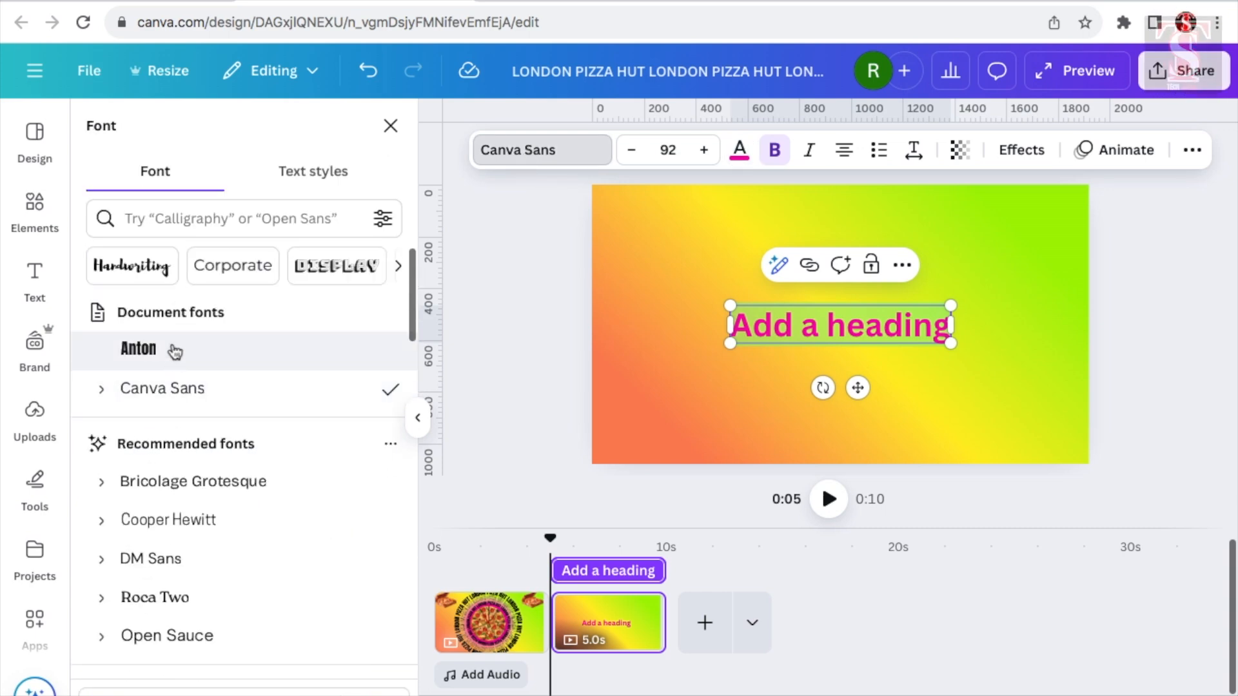
left_click(176, 354)
- Replace the heading text with "LONDON PIZZA HUT" repeated five times and shrink it to size 39.7 on a single line
type("LONDON PI")
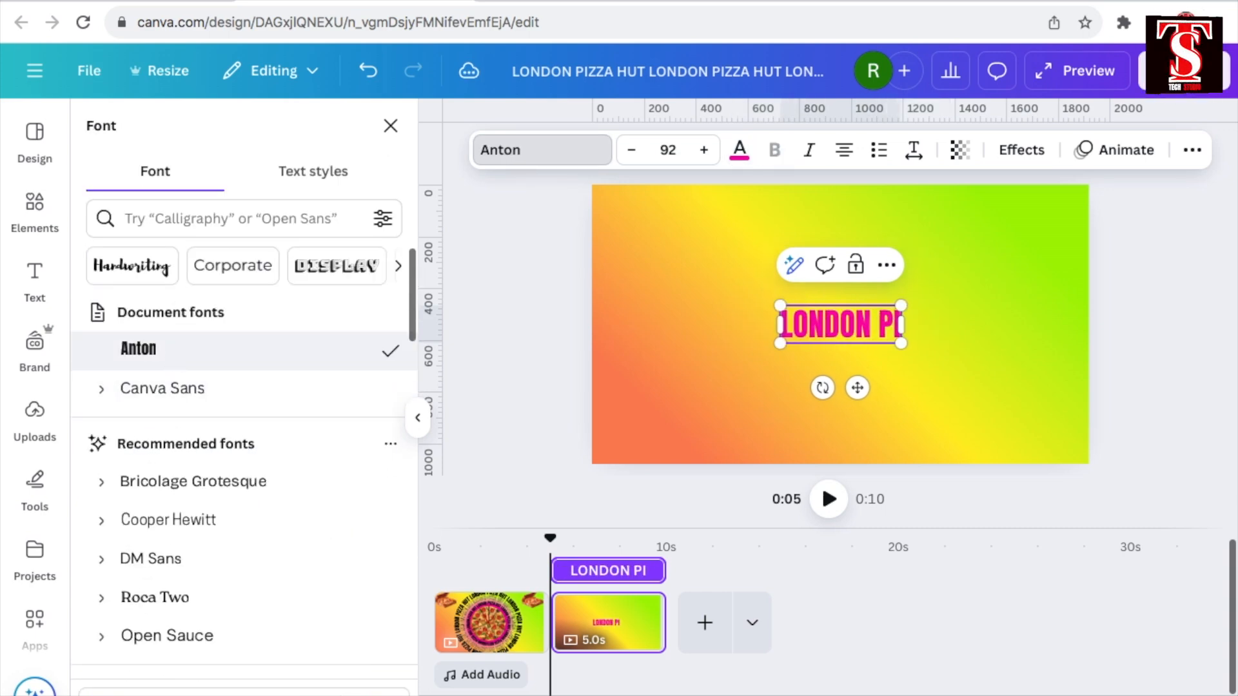
type("ZZA HUT LOND")
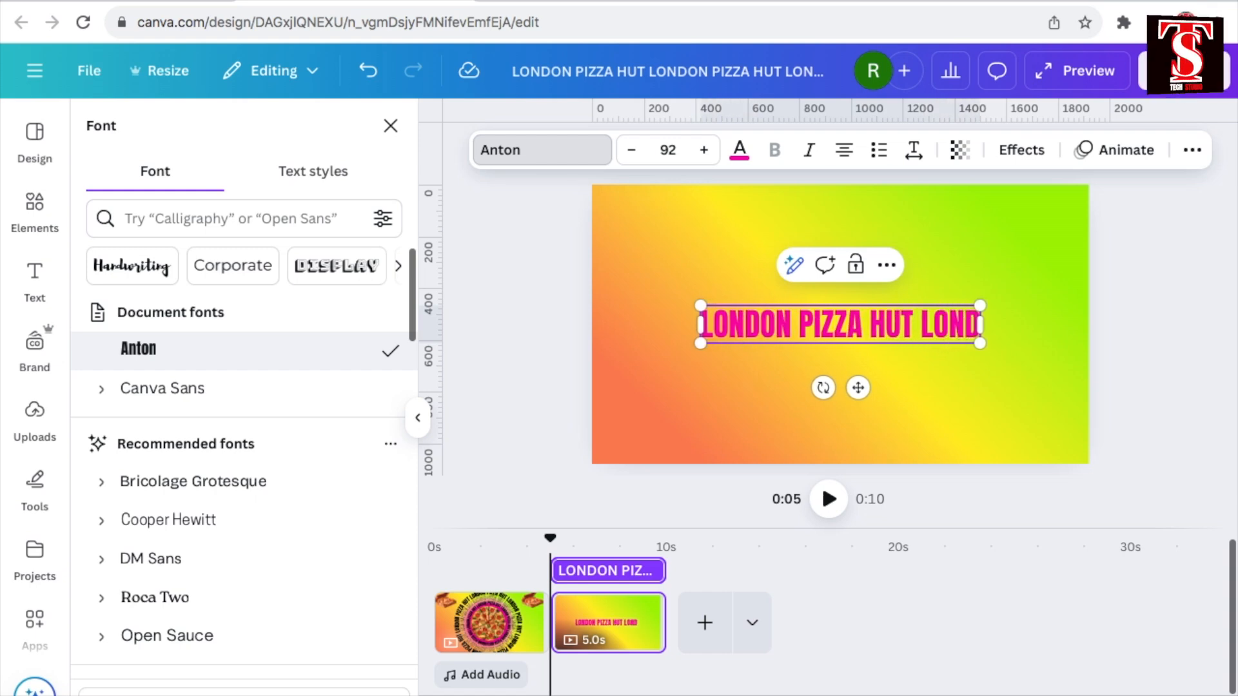
type("ON PIZZA H")
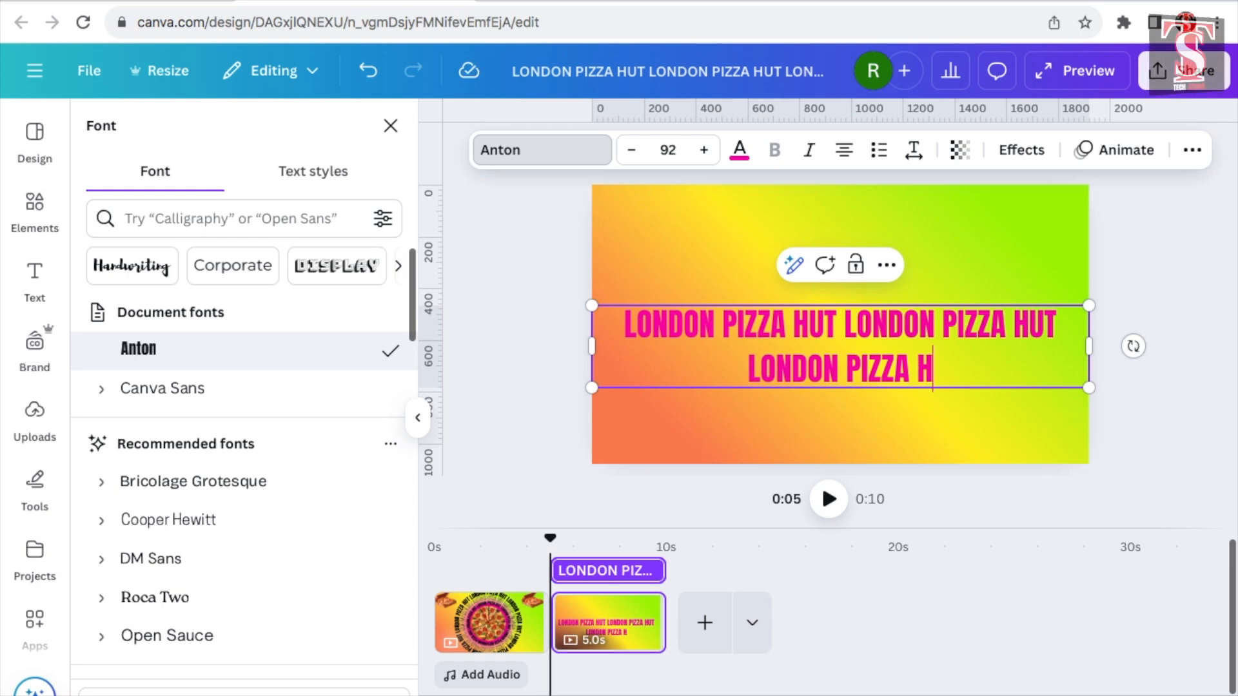
type("UT LONDON PIZZA HUT LONDON PIZZA HUT LONDON P")
left_click_drag(592, 305, 606, 373)
- Copy the pink text line from the second page and paste it onto the first page
left_click(973, 364)
right_click(974, 364)
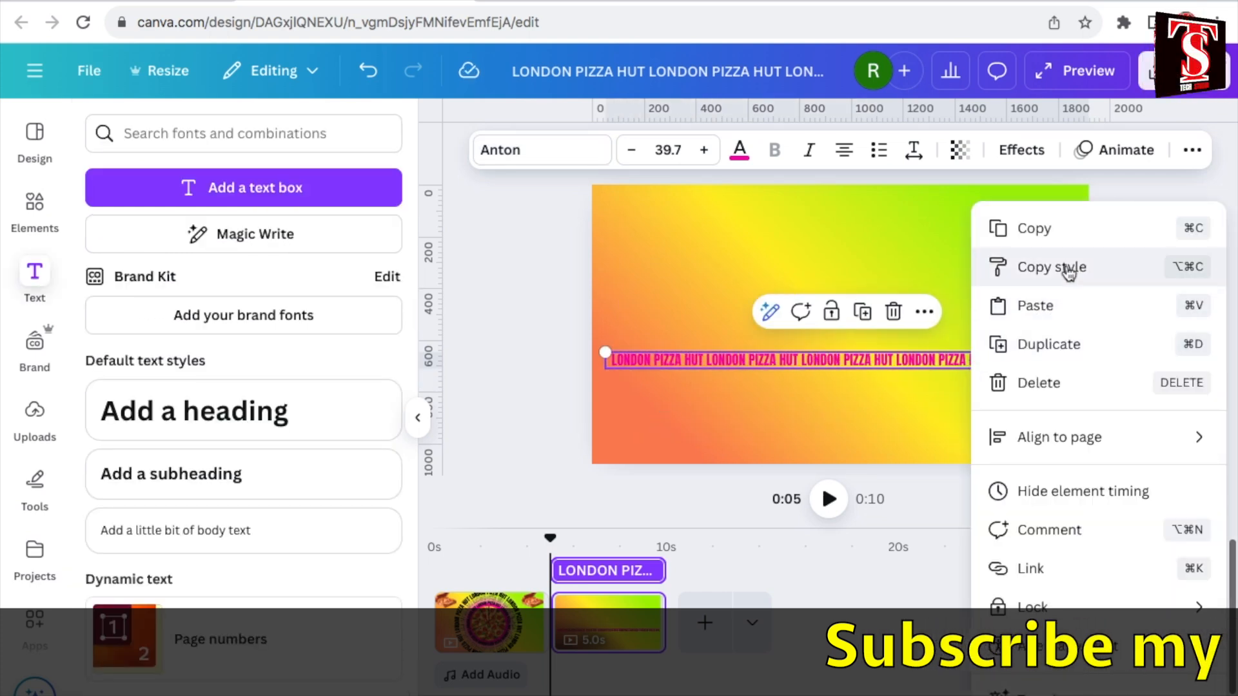
left_click(1075, 236)
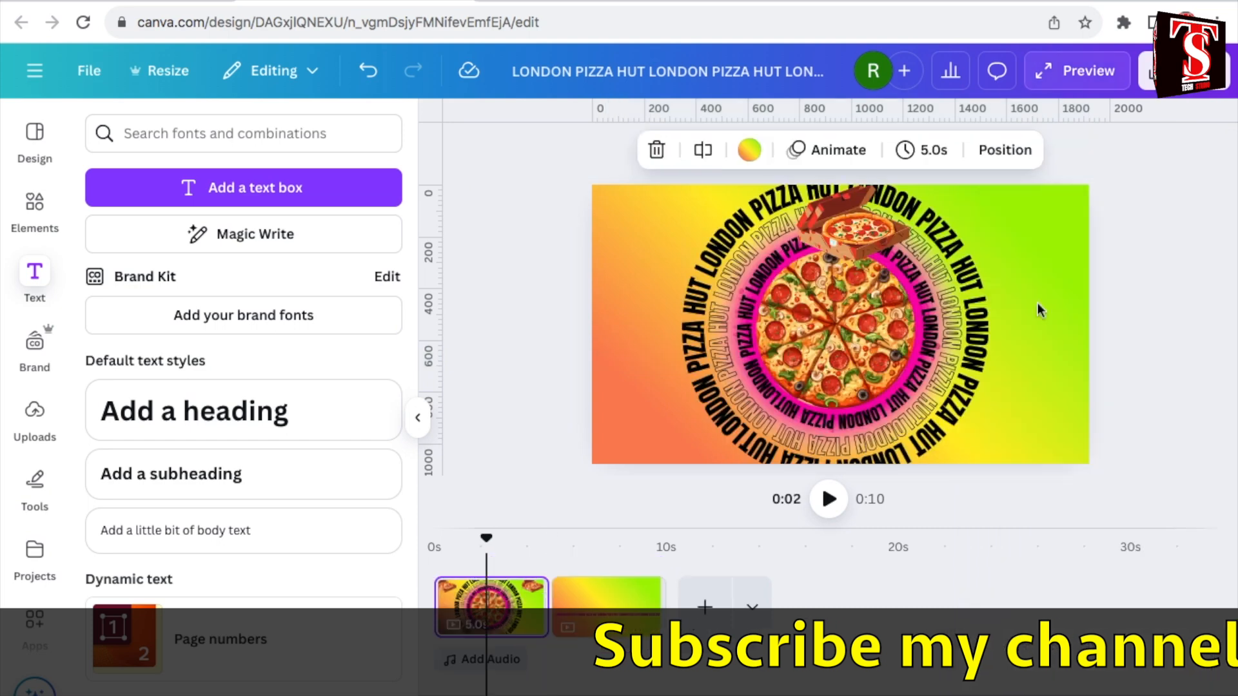
right_click(1037, 309)
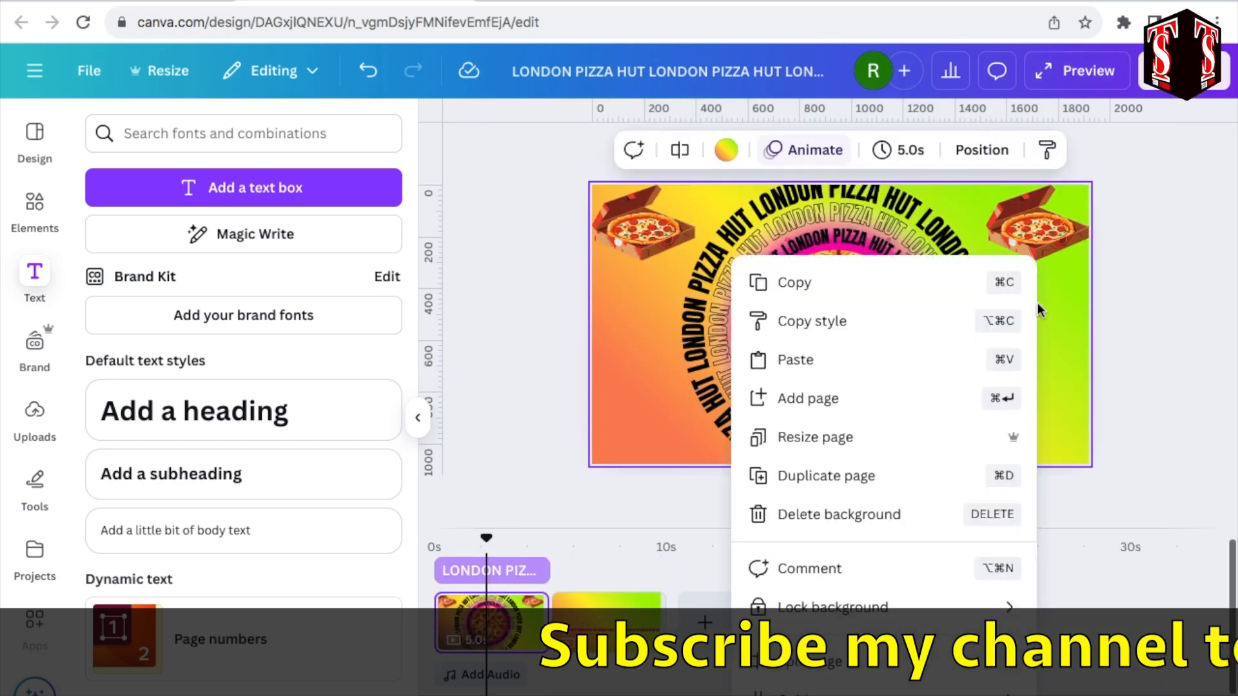
left_click(922, 366)
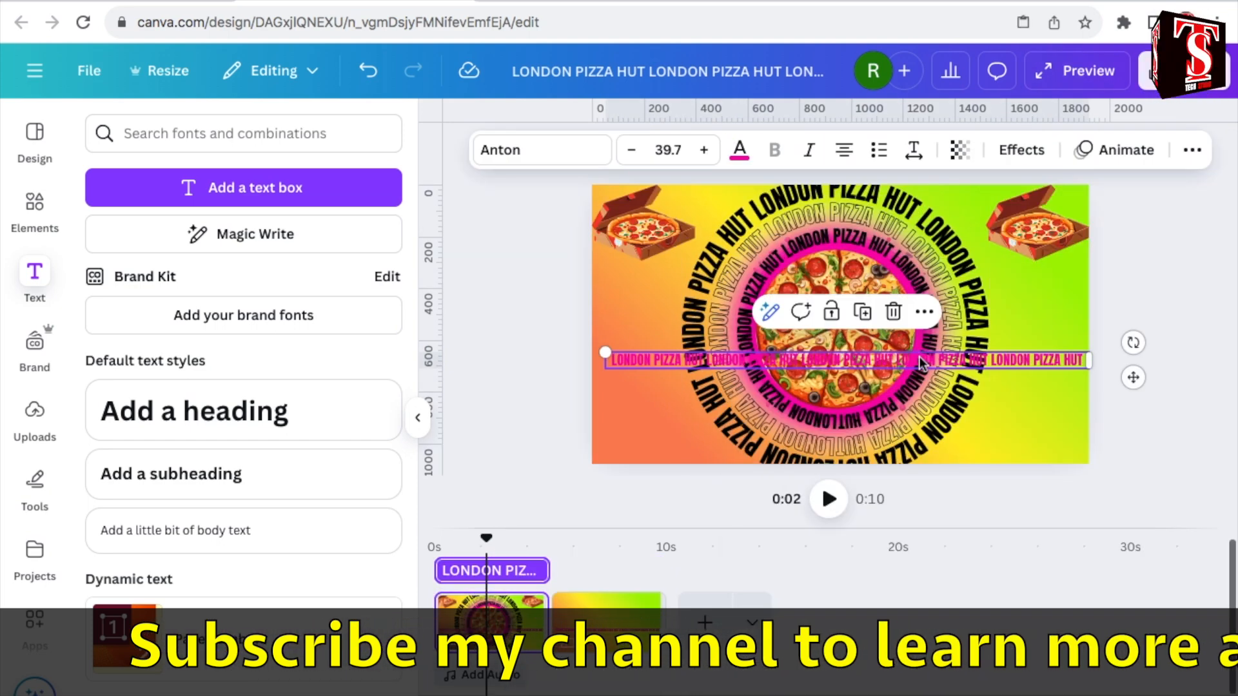
- Enlarge the pasted text line to about size 85.1 and place it along the page's lower edge, running off the right side
left_click_drag(965, 470, 1180, 469)
left_click_drag(922, 410, 592, 399)
left_click_drag(1006, 411, 1236, 431)
left_click_drag(826, 419, 604, 309)
left_click_drag(1054, 438, 1210, 447)
- Colour the lower text line white and enlarge it to about size 112
left_click(739, 150)
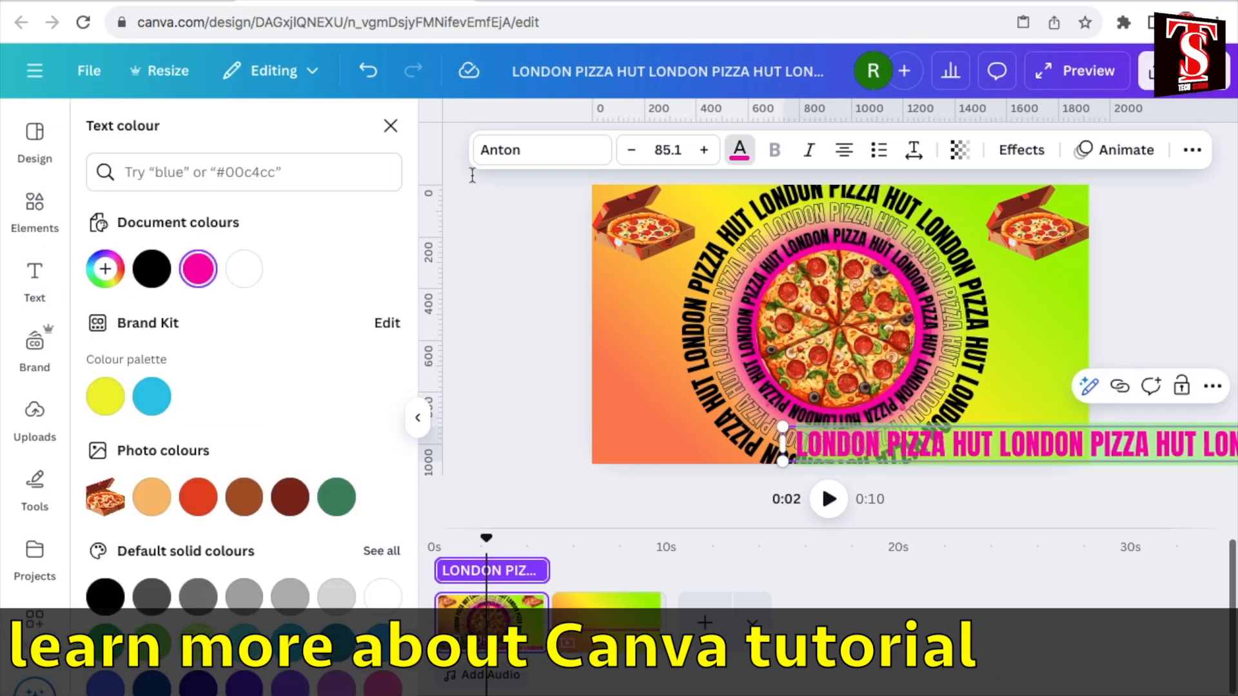
left_click(243, 269)
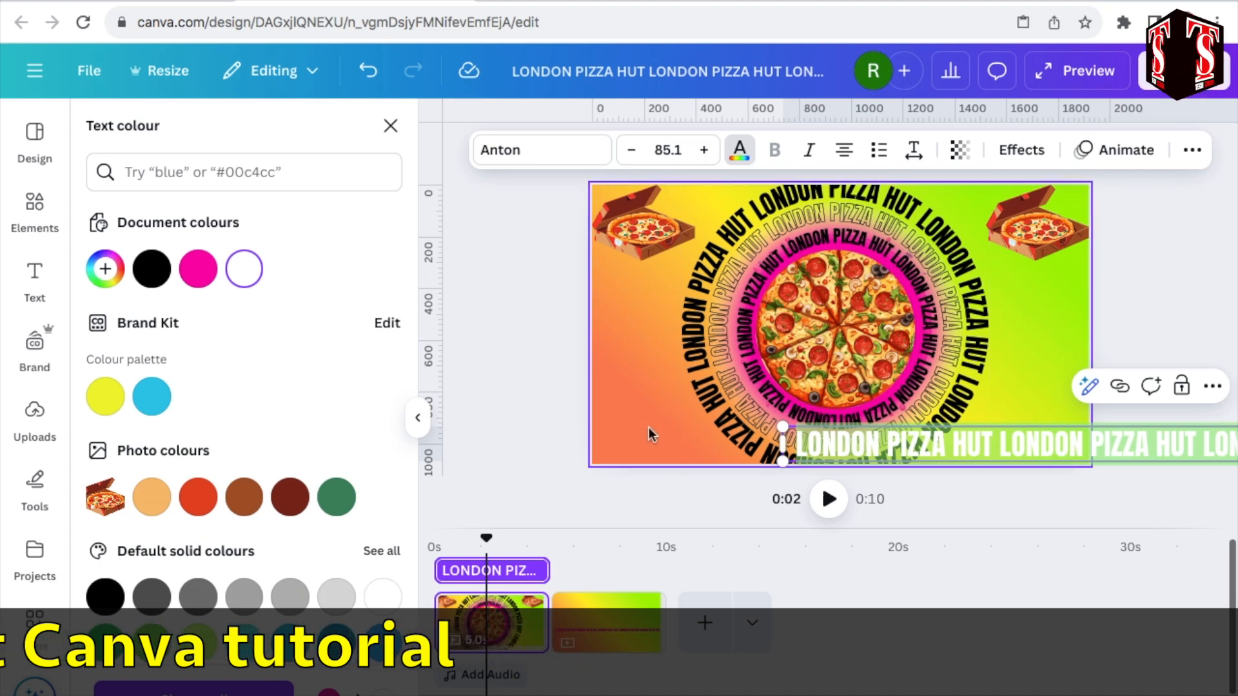
left_click_drag(781, 424, 626, 413)
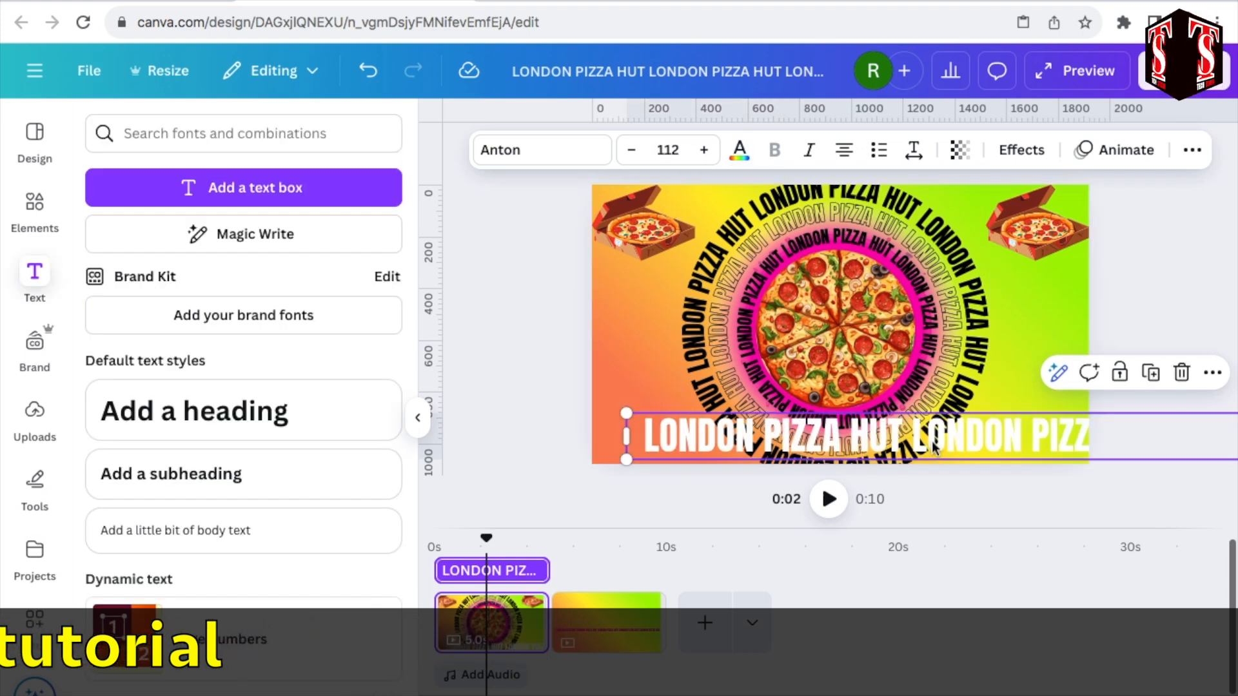
- Give the white text line a custom animation along a straight horizontal path far to the left, with the Steady movement style
left_click(1126, 151)
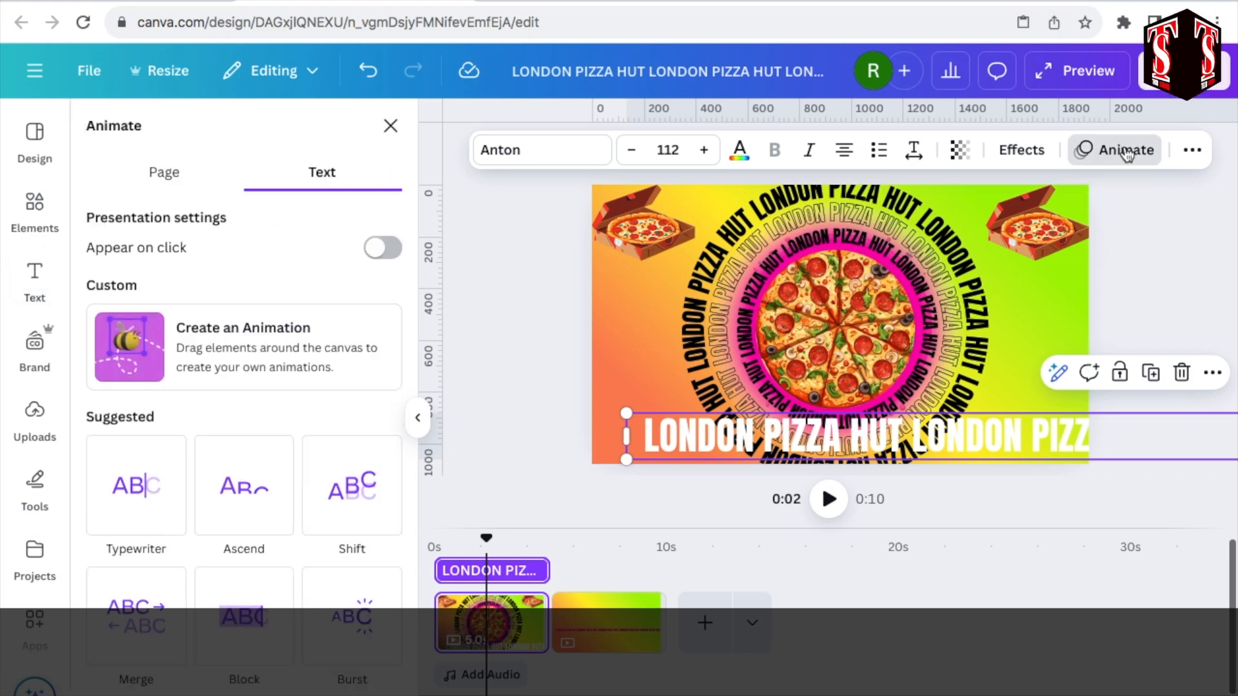
left_click(262, 341)
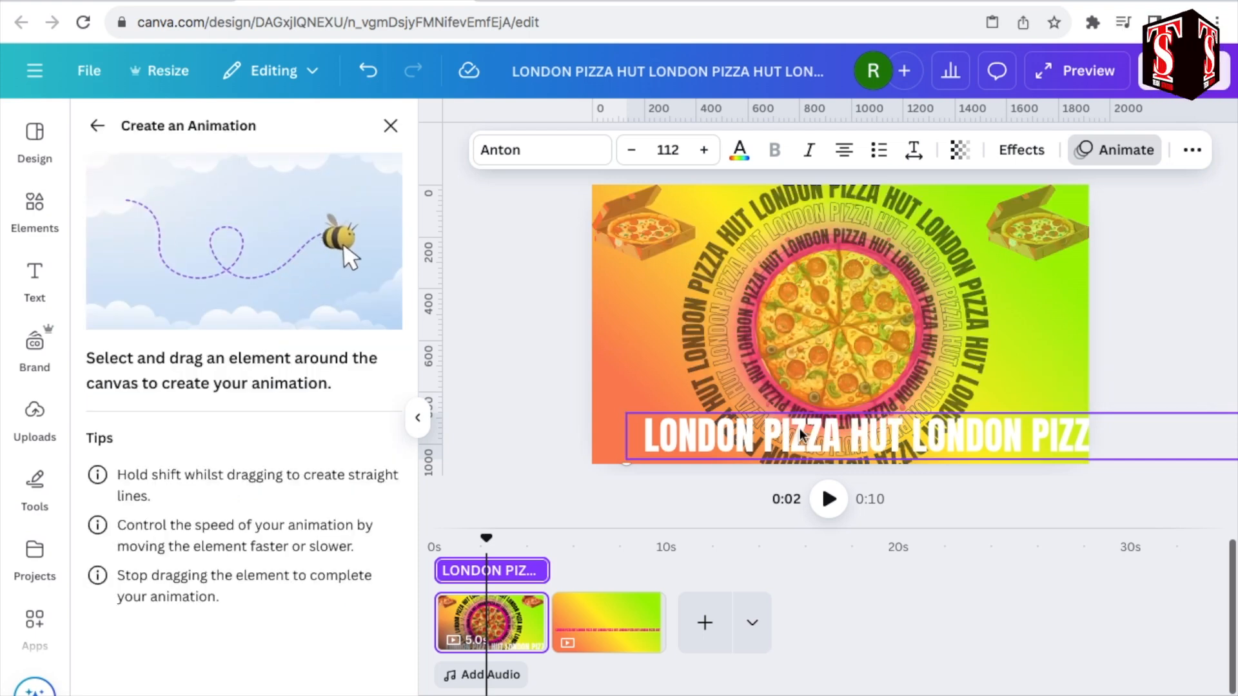
mouse_move(870, 444)
left_mouse_down()
mouse_move(719, 427)
mouse_move(605, 444)
mouse_move(25, 454)
left_mouse_up()
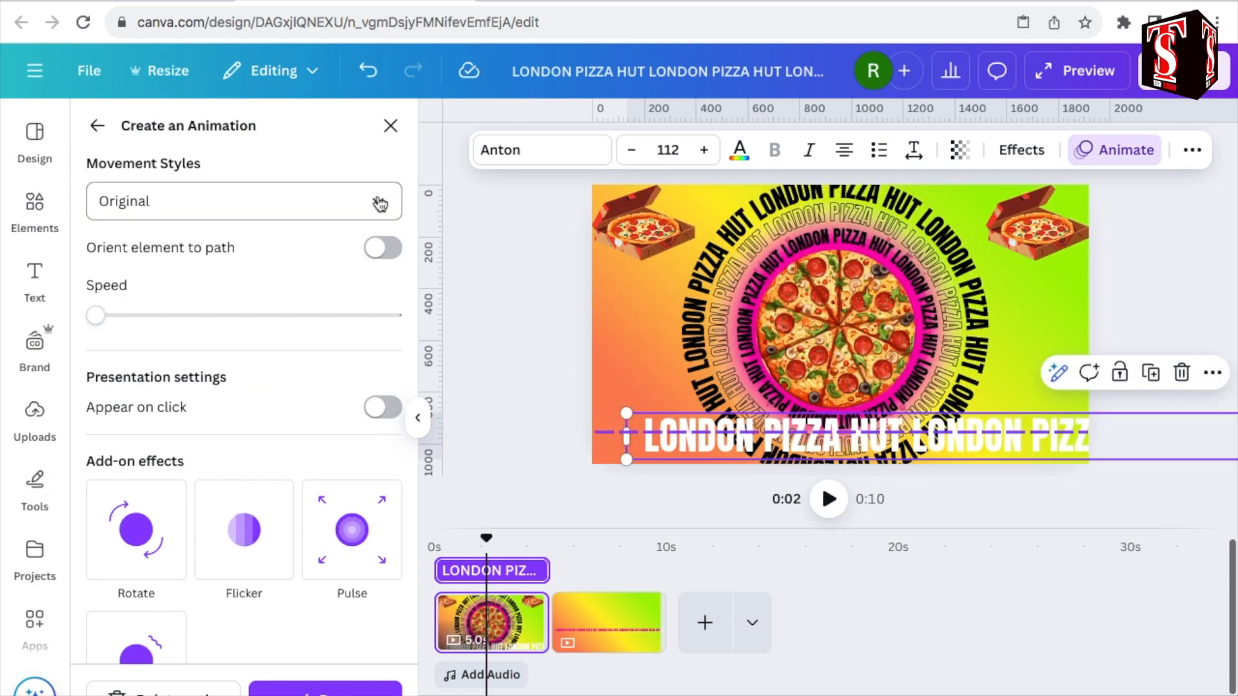
left_click(380, 204)
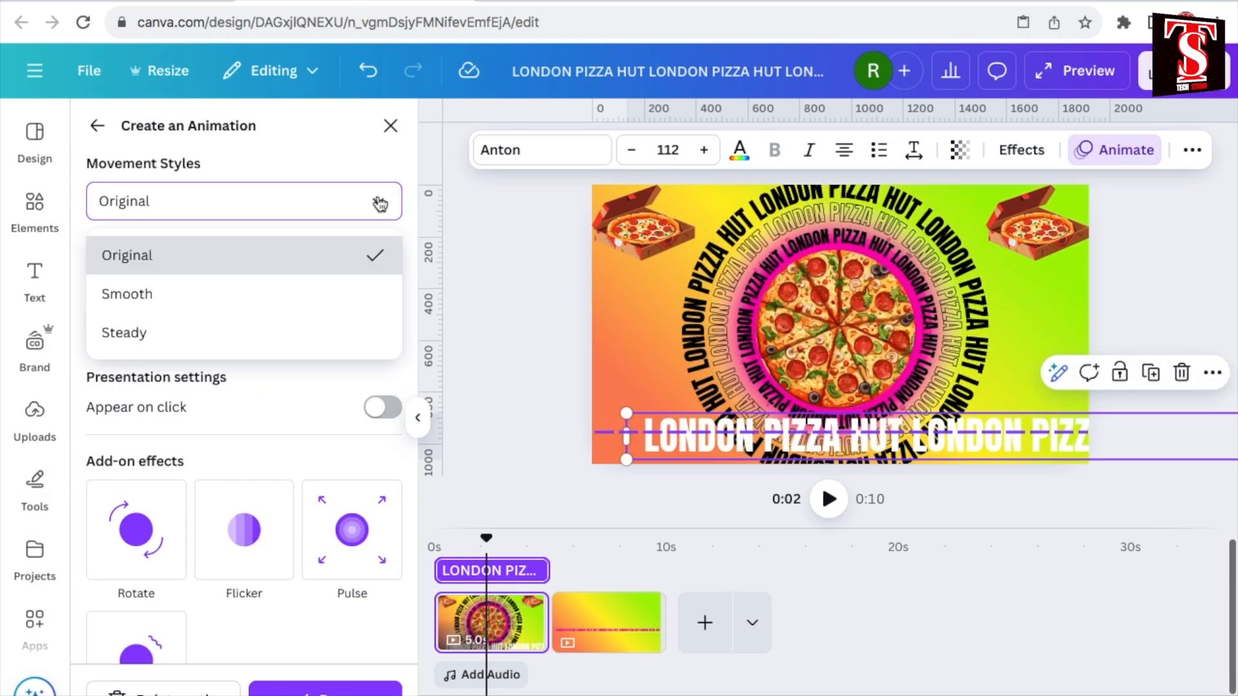
left_click(226, 333)
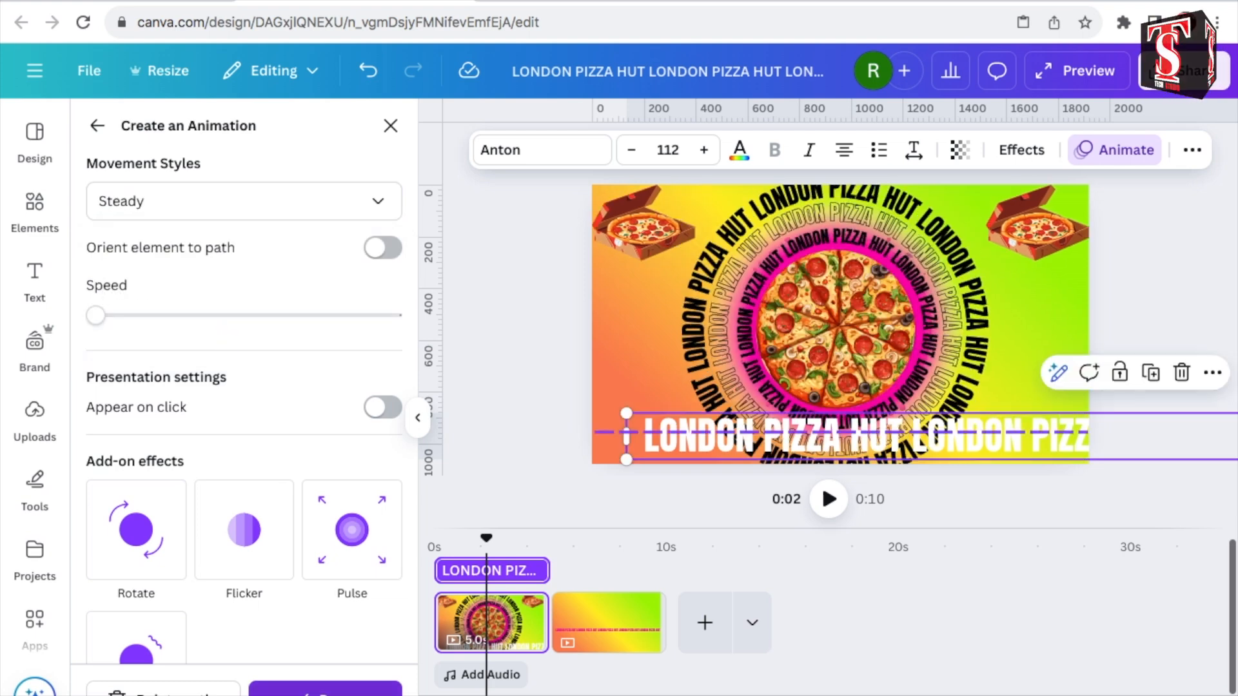
left_click(325, 693)
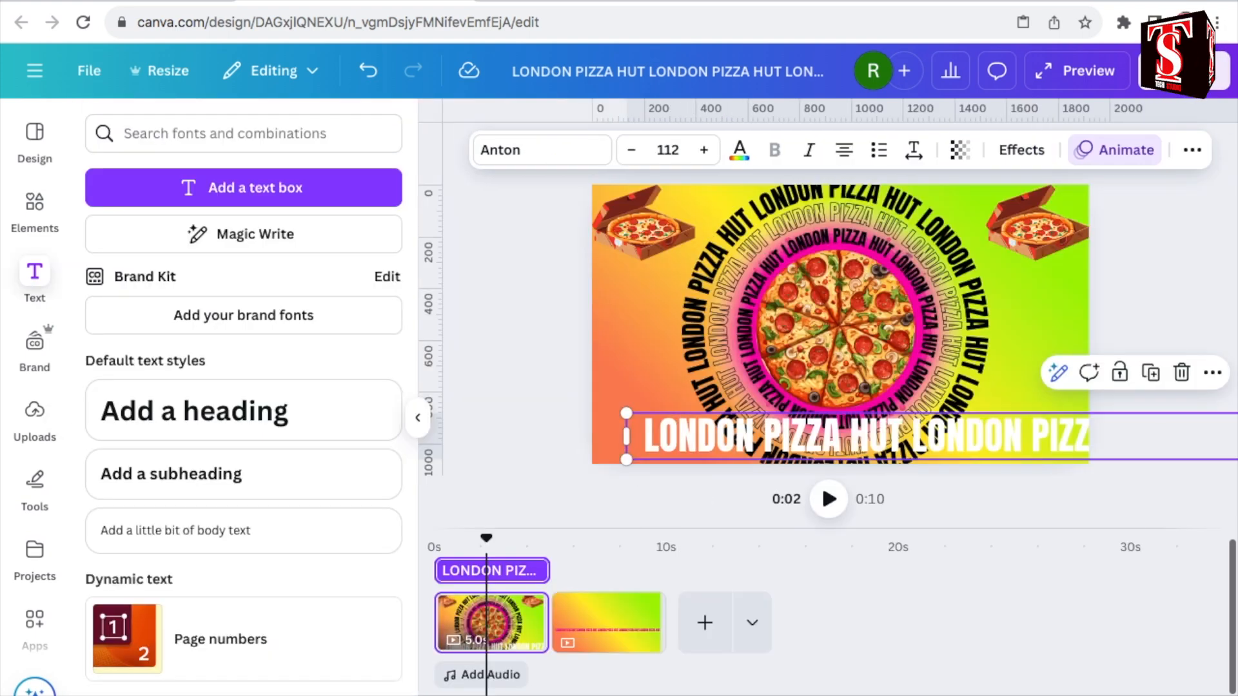
- Delete the second page and play the video from the beginning
left_click(626, 633)
key("Delete")
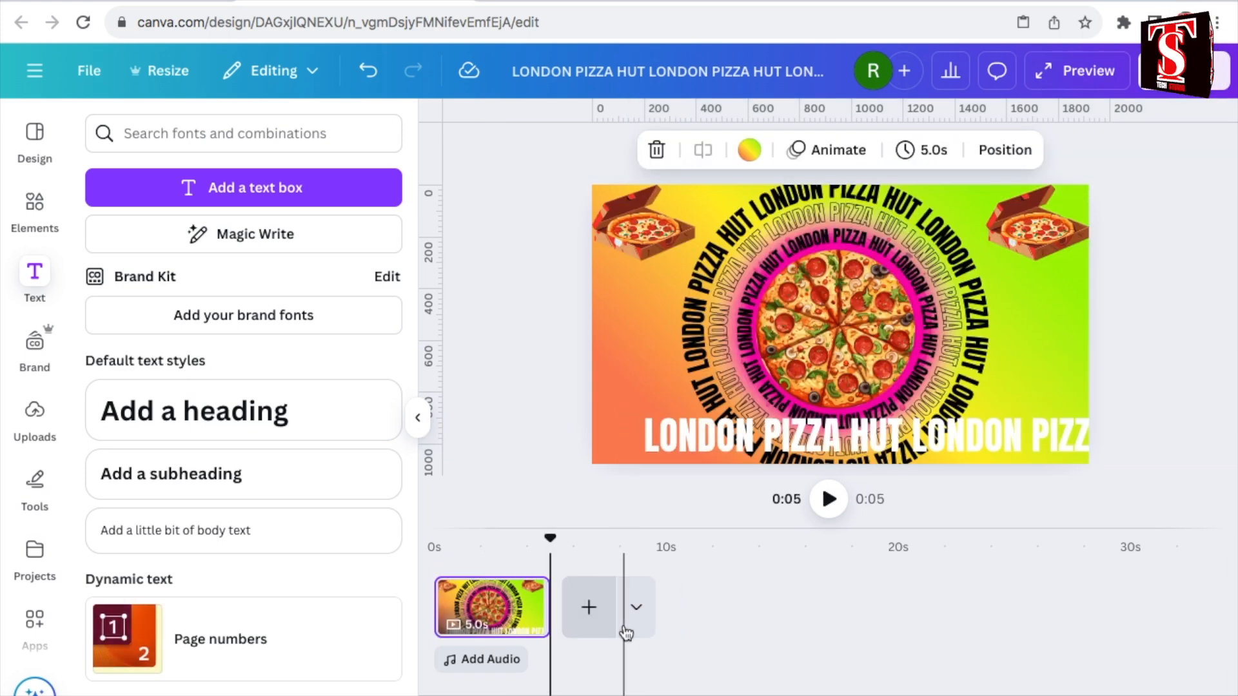
left_click(437, 550)
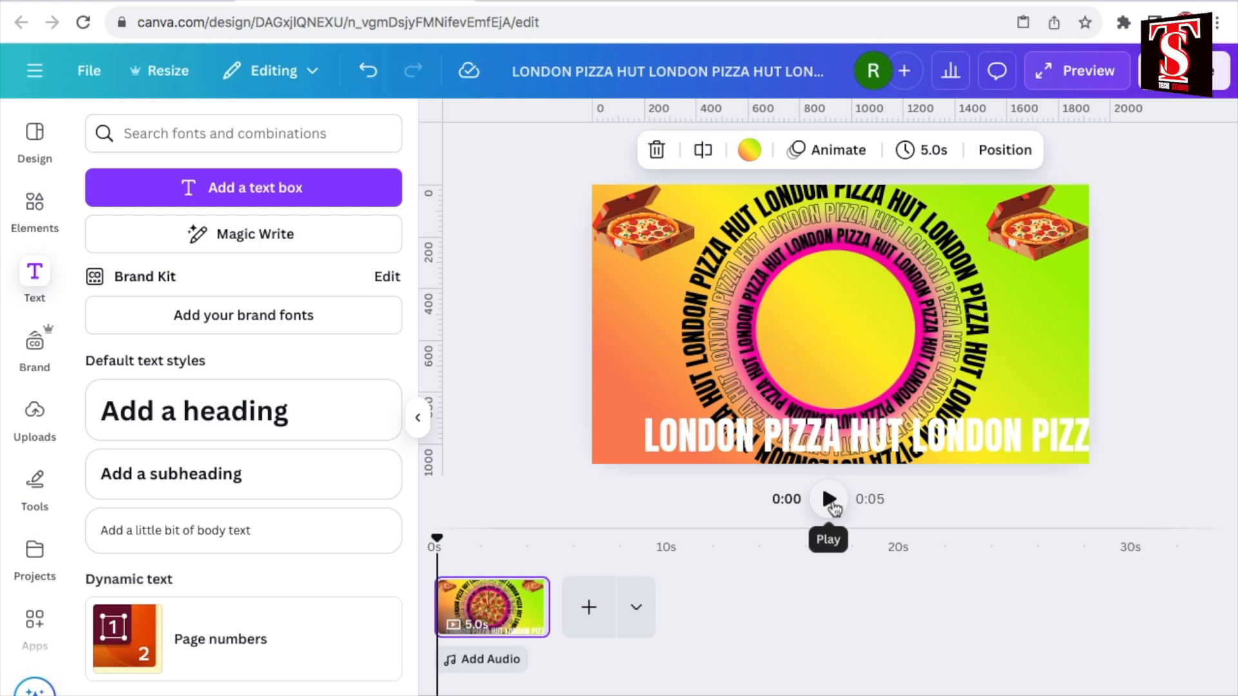
left_click(829, 499)
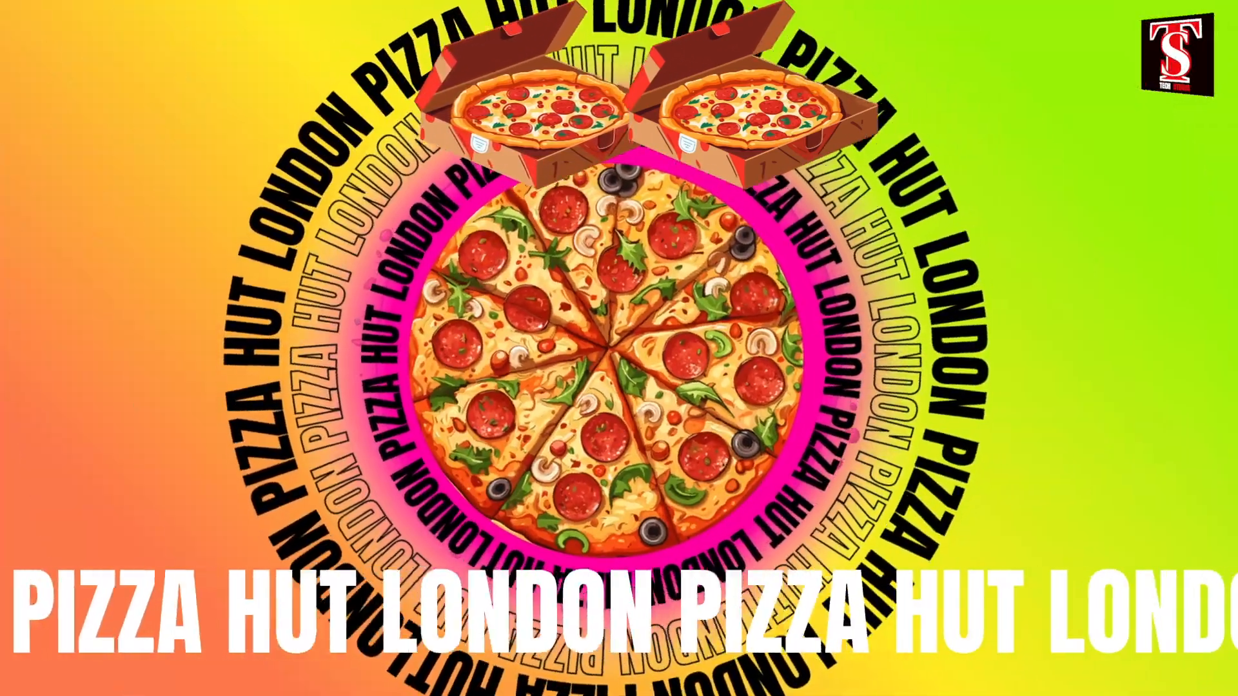